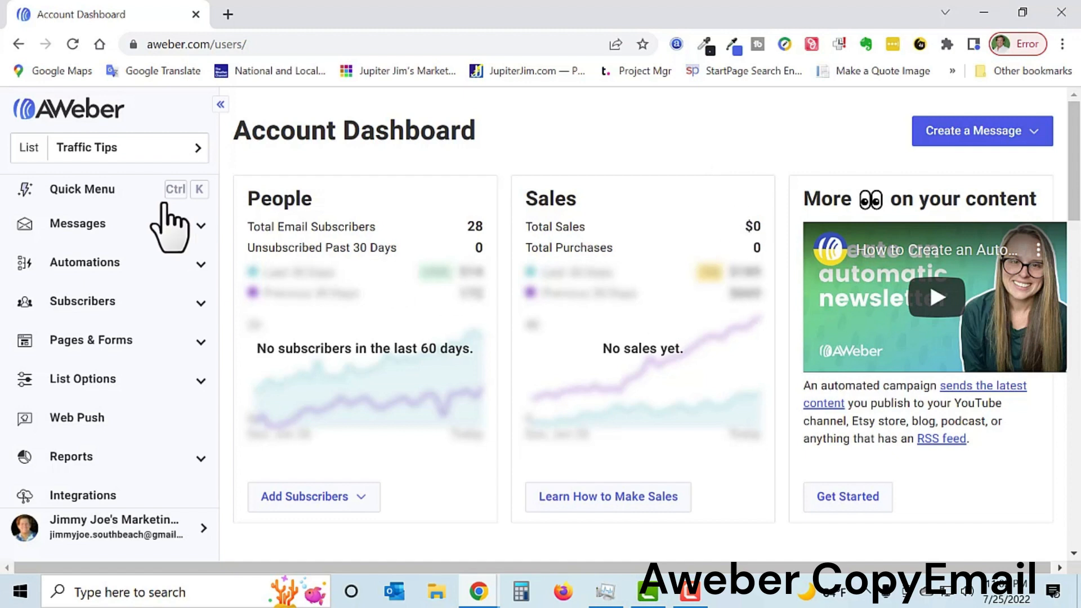
- Check the available lists, keep Traffic Tips active, and show its message drafts
click(204, 149)
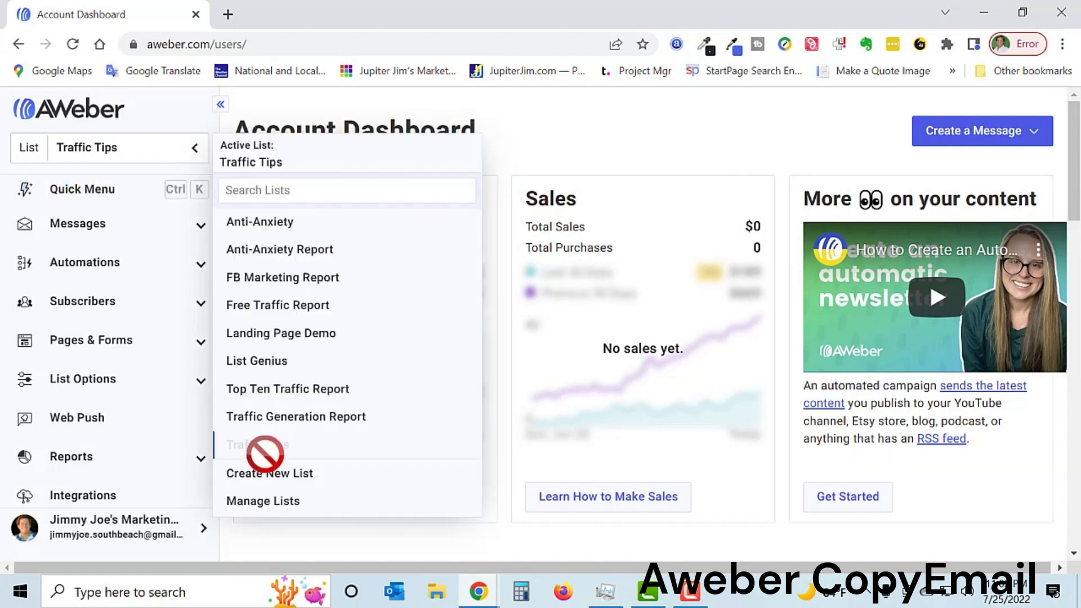
click(111, 147)
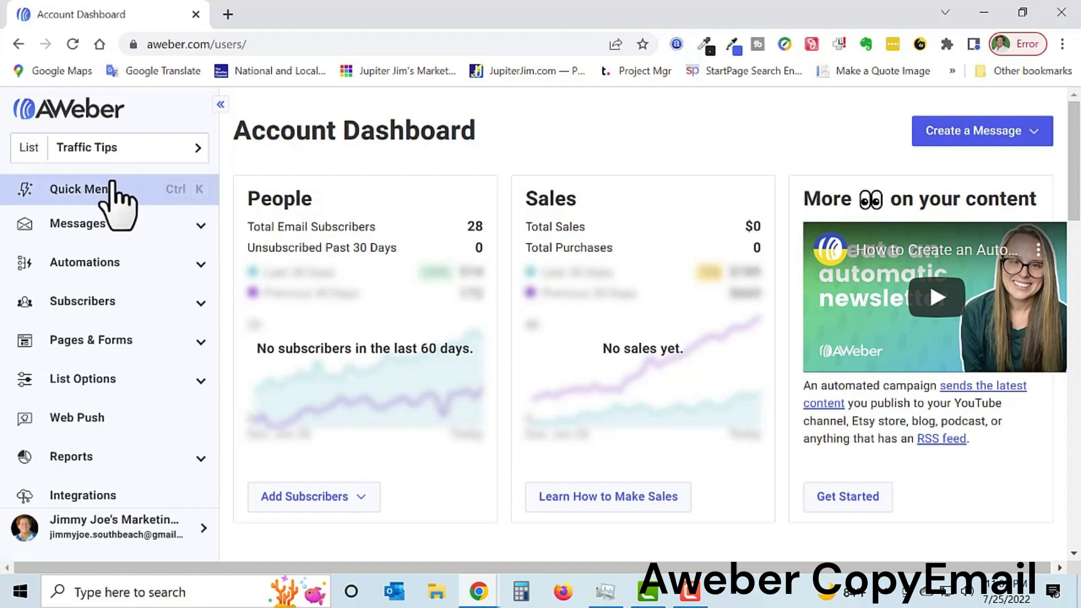
click(100, 221)
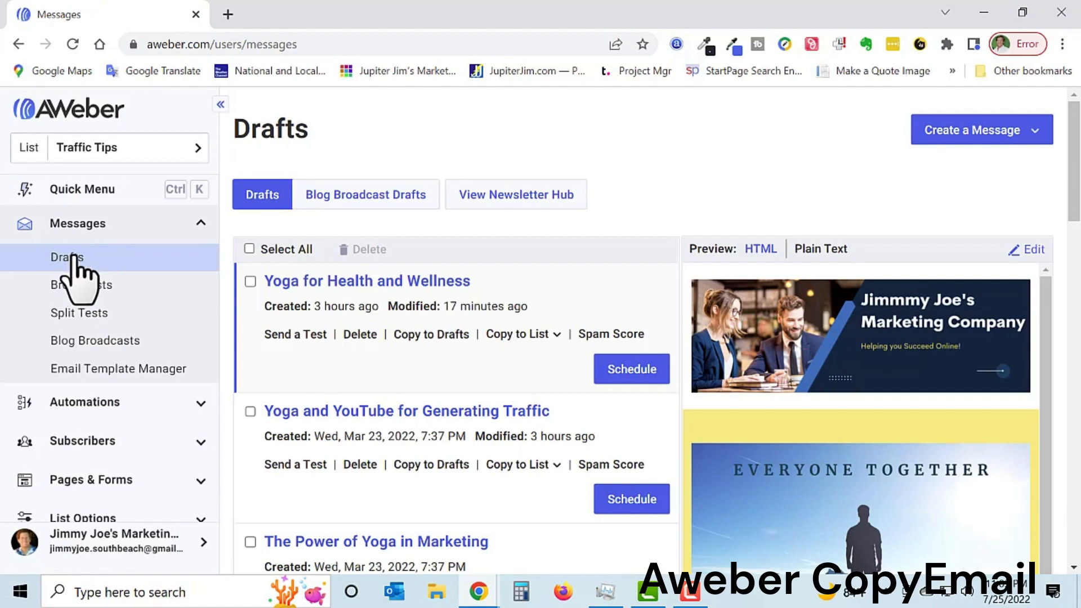
scroll(434, 338, down, 3)
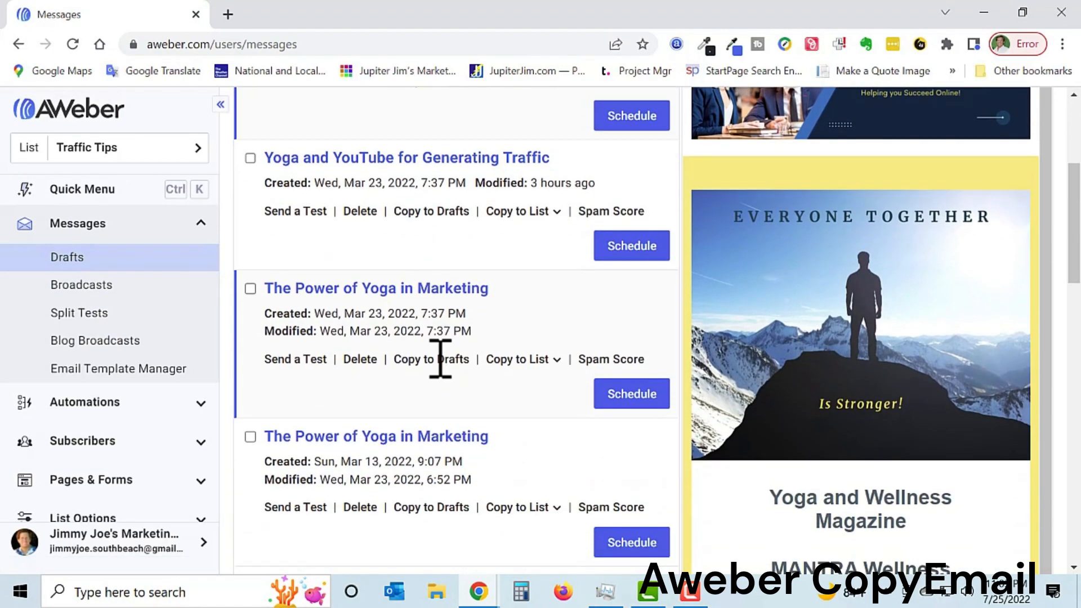
scroll(439, 357, up, 4)
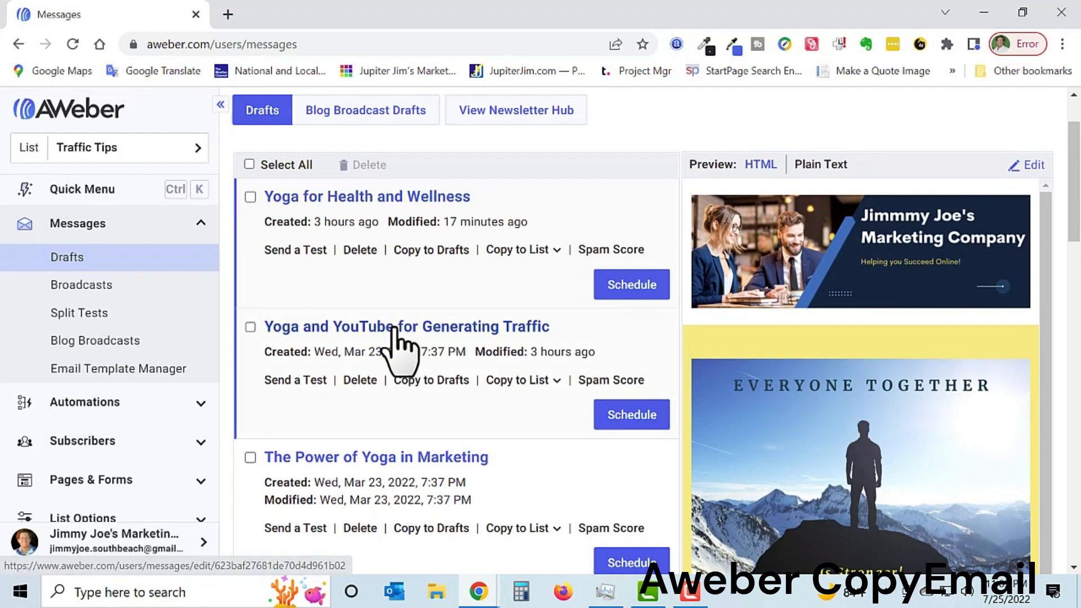
- Open the "Yoga and YouTube for Generating Traffic" draft, examine its content from banner to closing paragraph, and return to the drafts
click(394, 330)
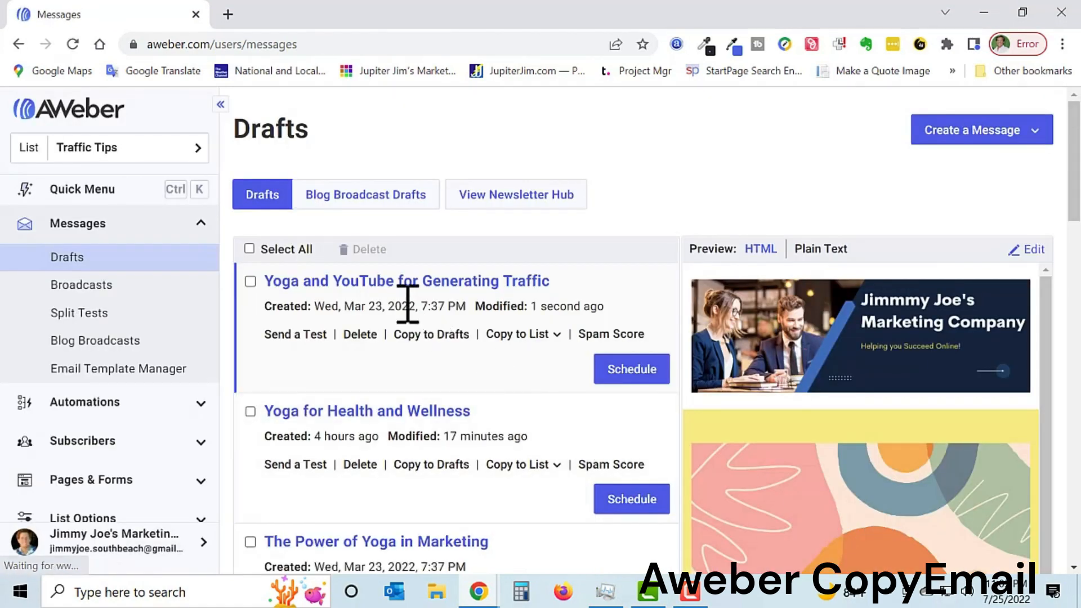
click(383, 286)
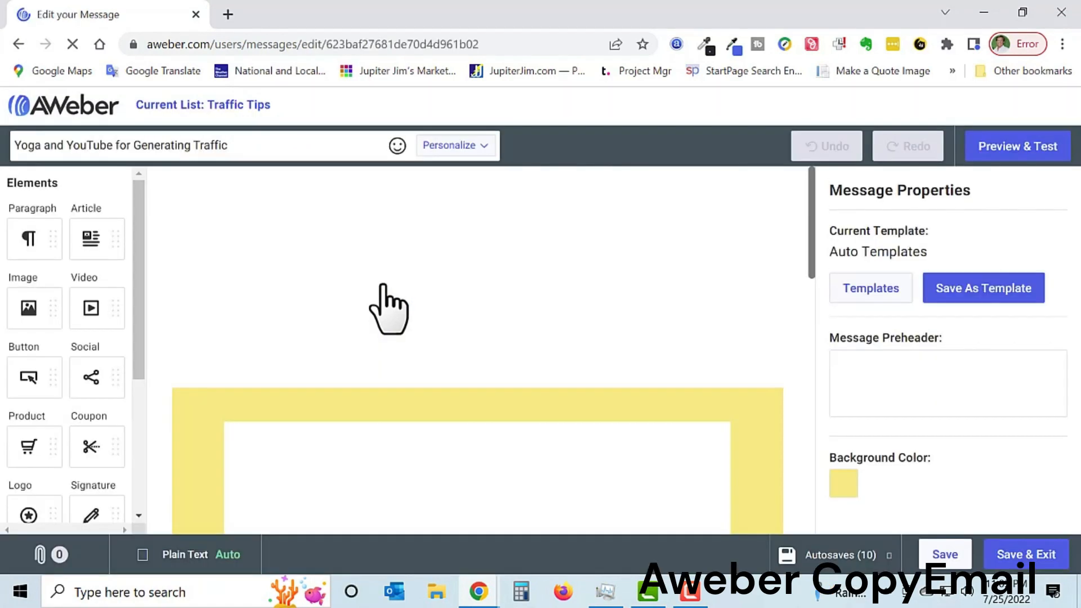
scroll(536, 304, down, 5)
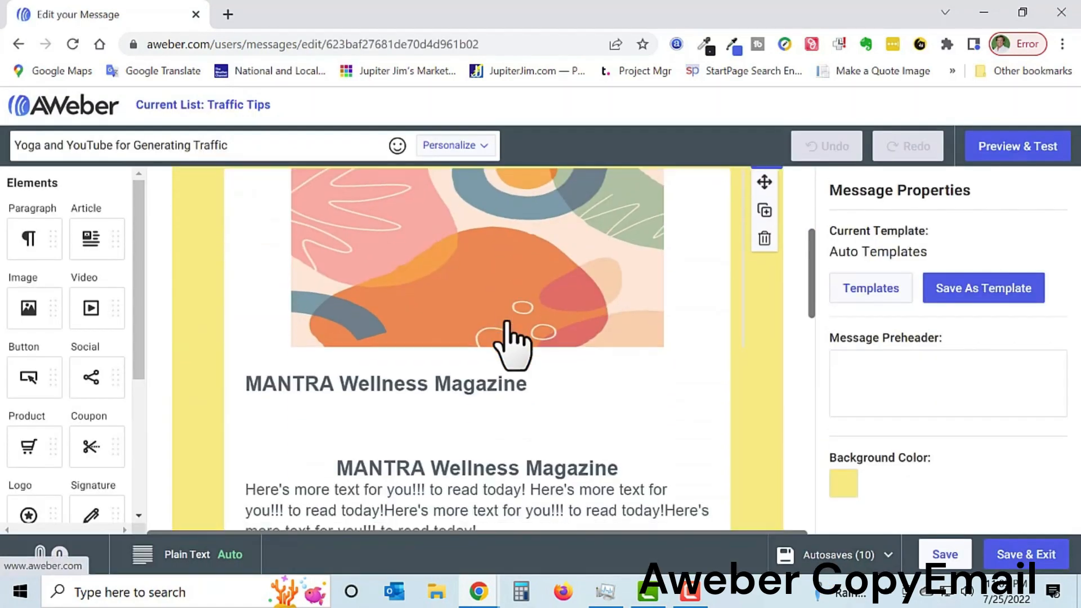
scroll(512, 344, down, 10)
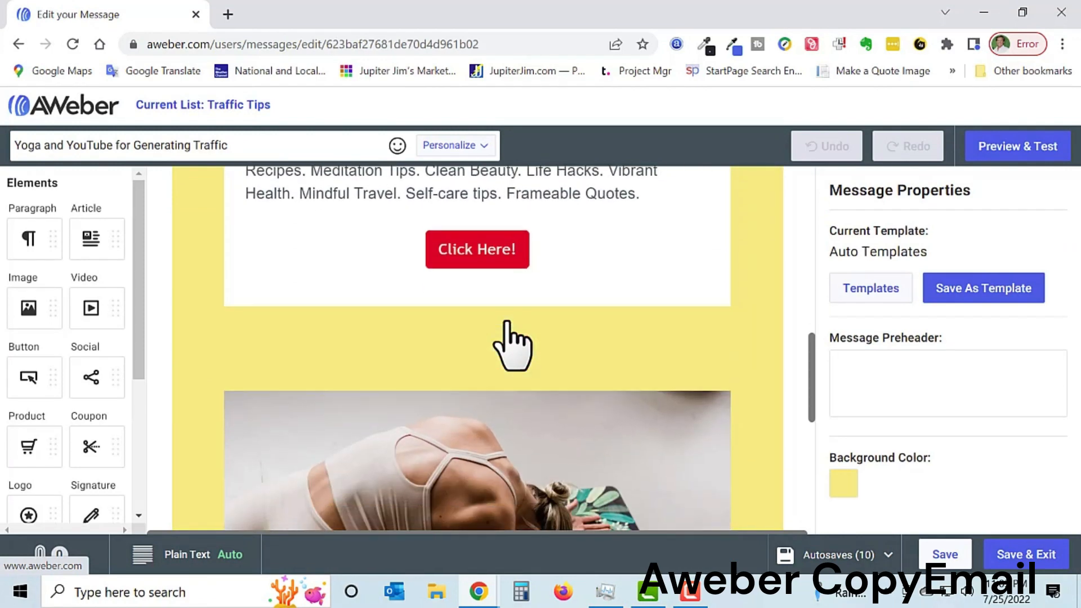
scroll(510, 341, down, 5)
scroll(509, 341, up, 2)
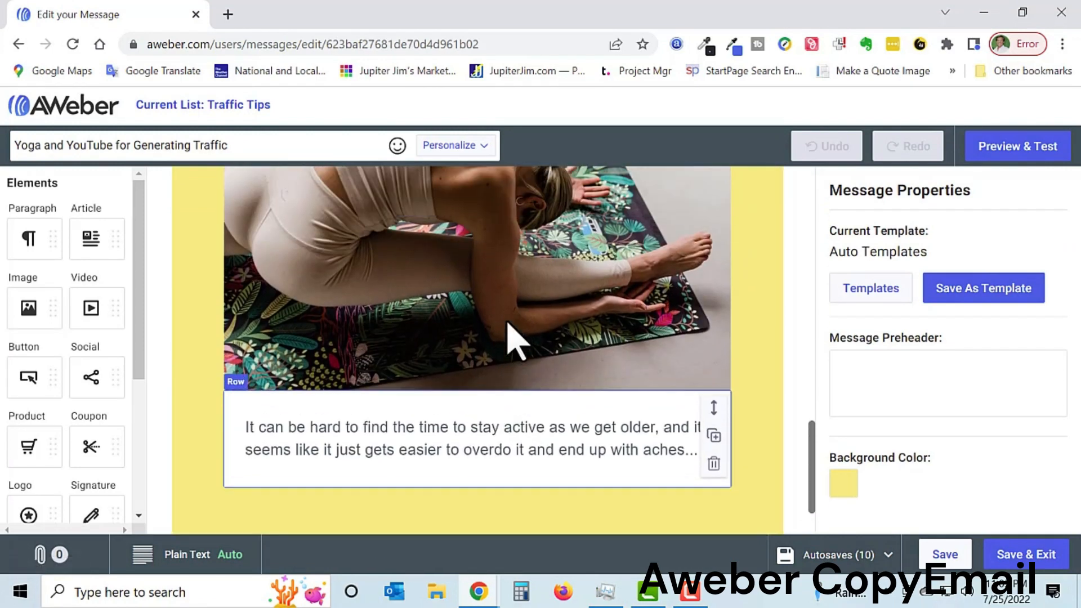
scroll(510, 344, up, 1)
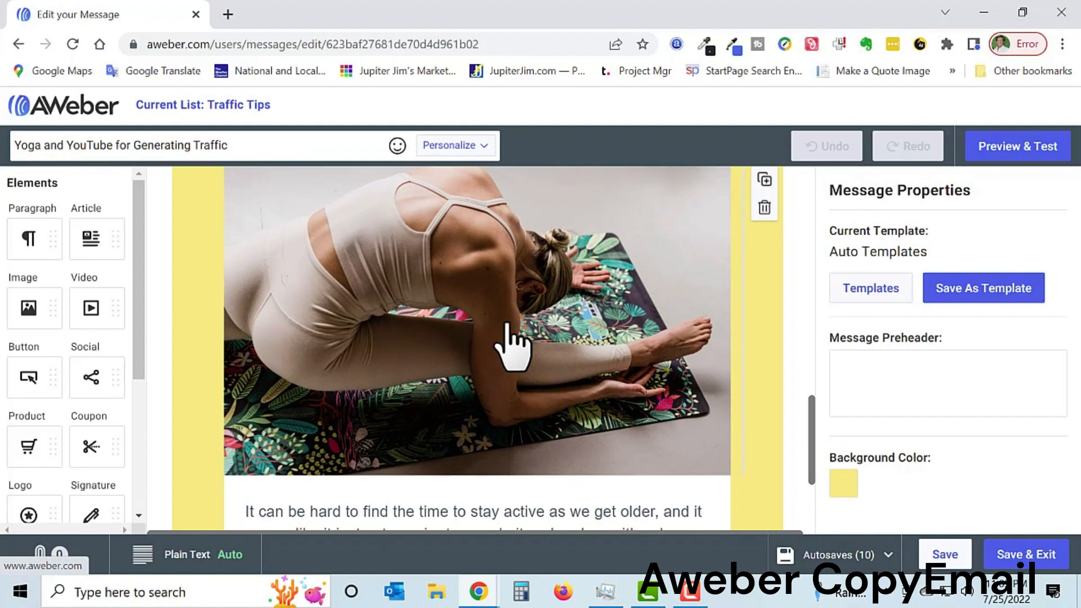
scroll(512, 345, up, 10)
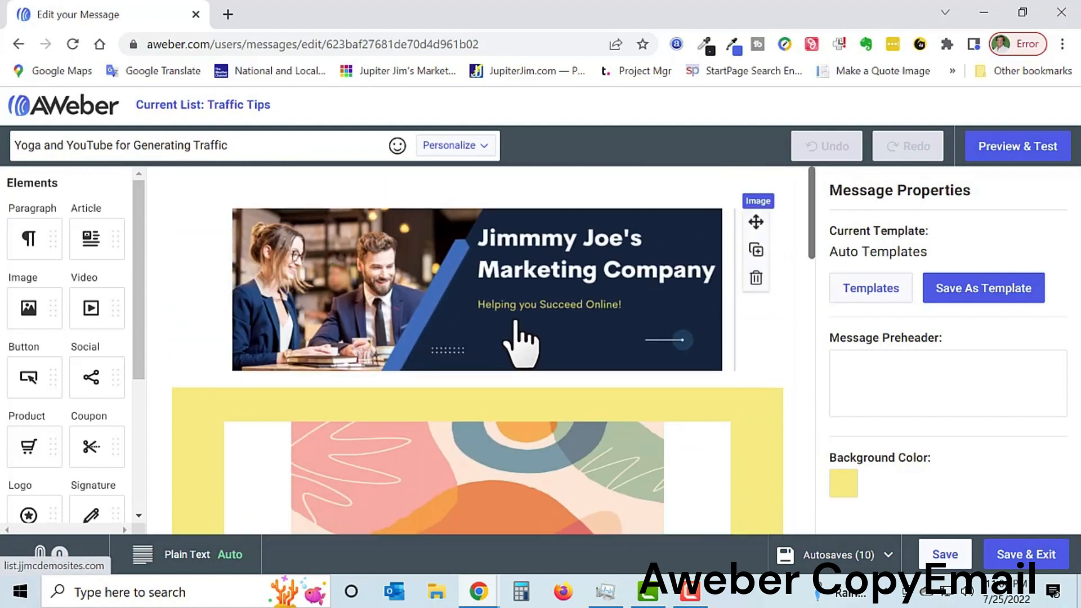
scroll(518, 338, down, 3)
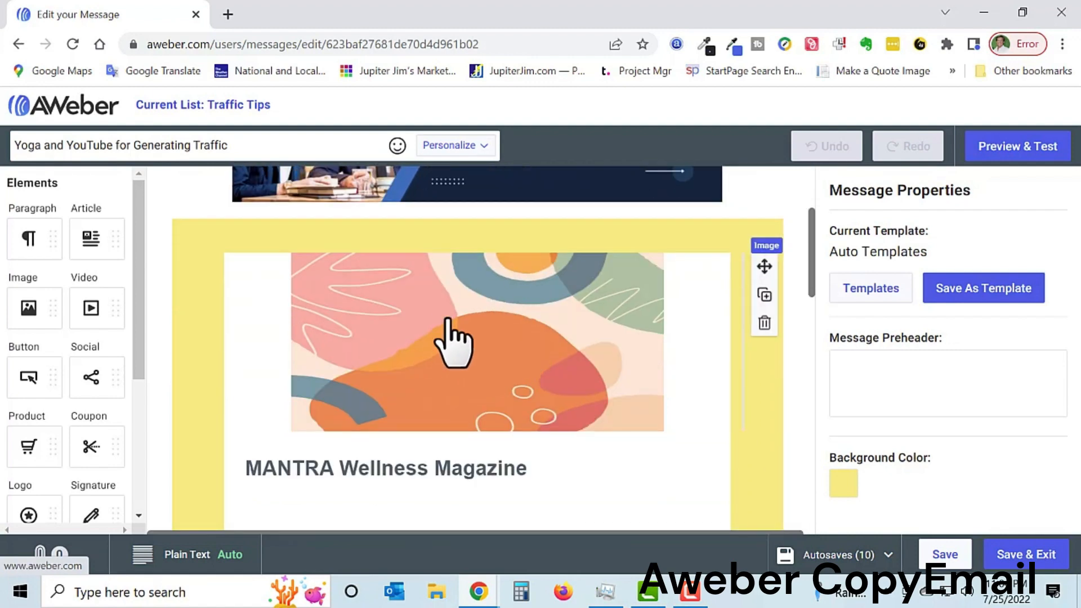
scroll(445, 372, down, 6)
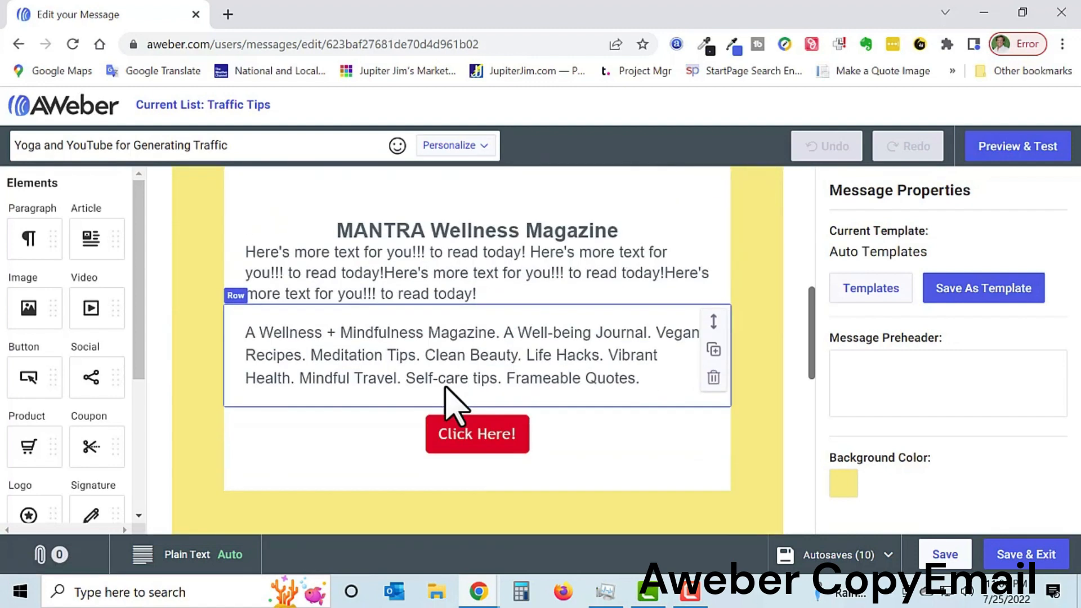
scroll(471, 428, down, 7)
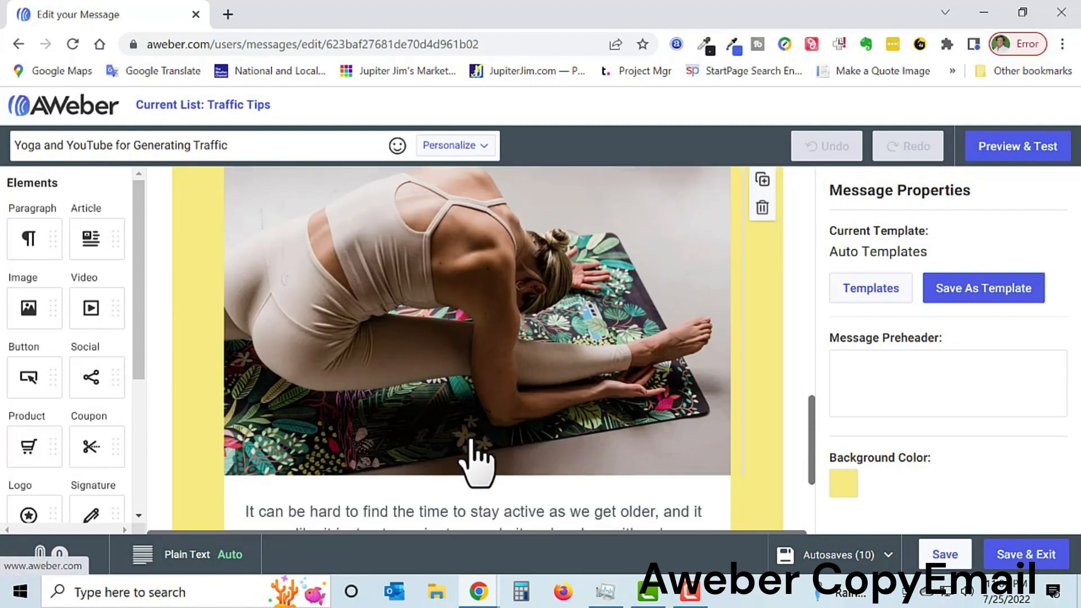
scroll(476, 459, up, 15)
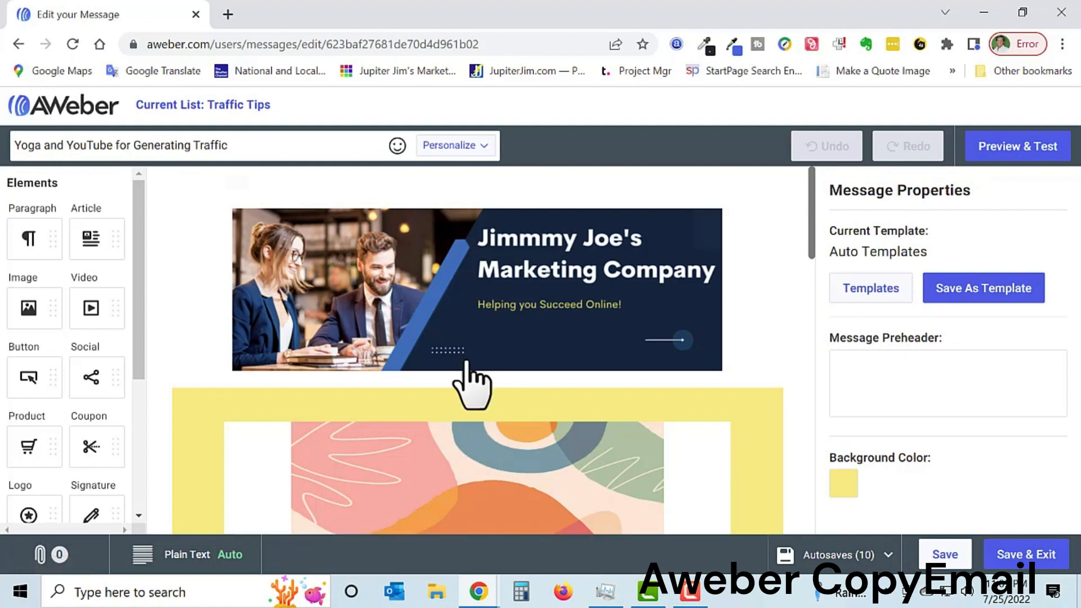
scroll(350, 309, down, 15)
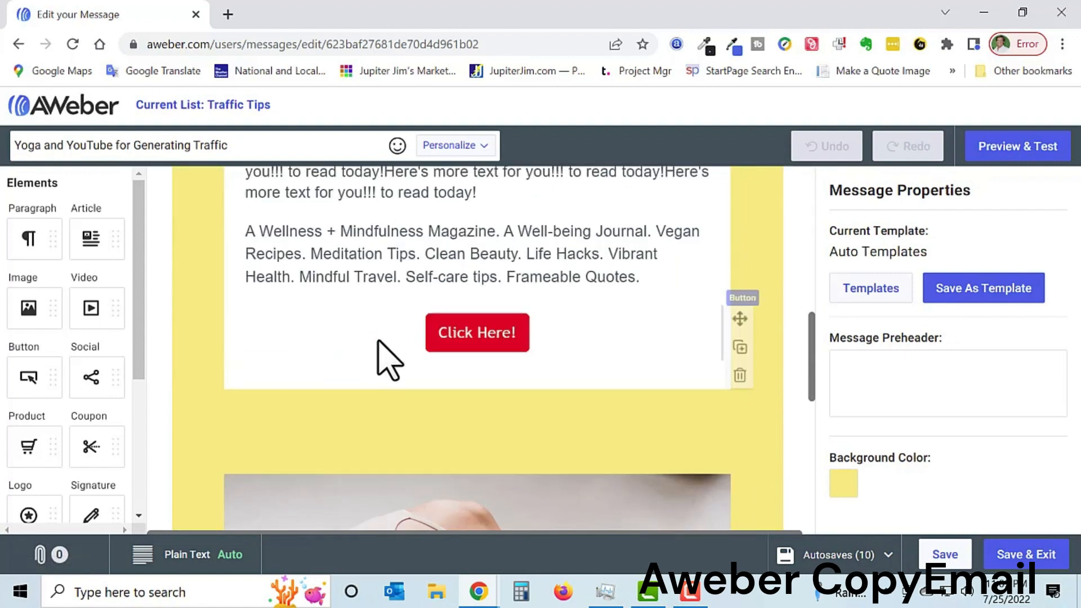
click(1016, 554)
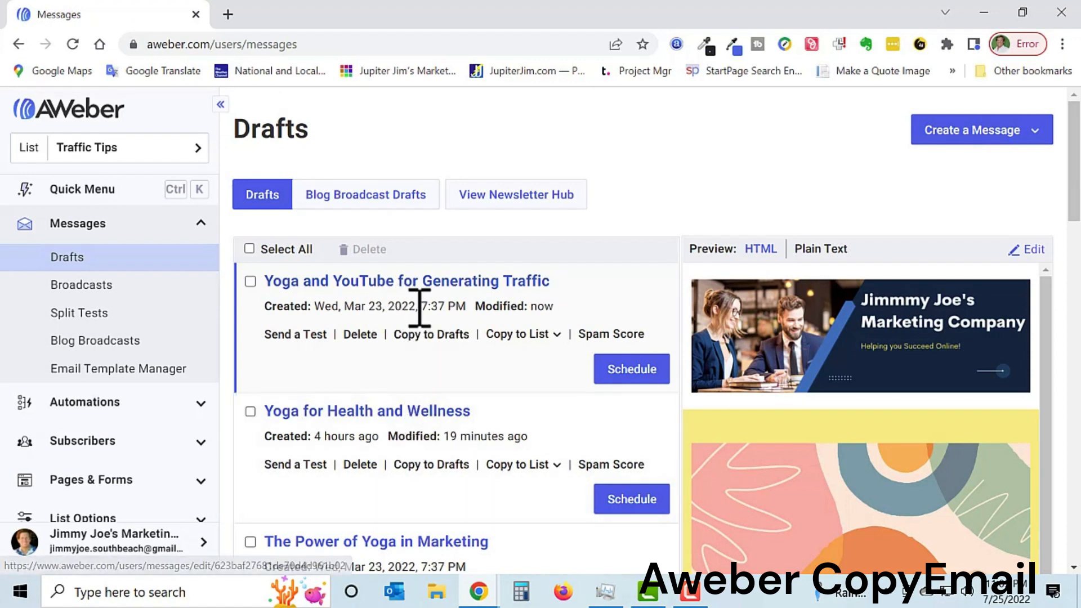
- Copy the "Yoga and YouTube for Generating Traffic" message to drafts and delete the surplus duplicate
click(429, 336)
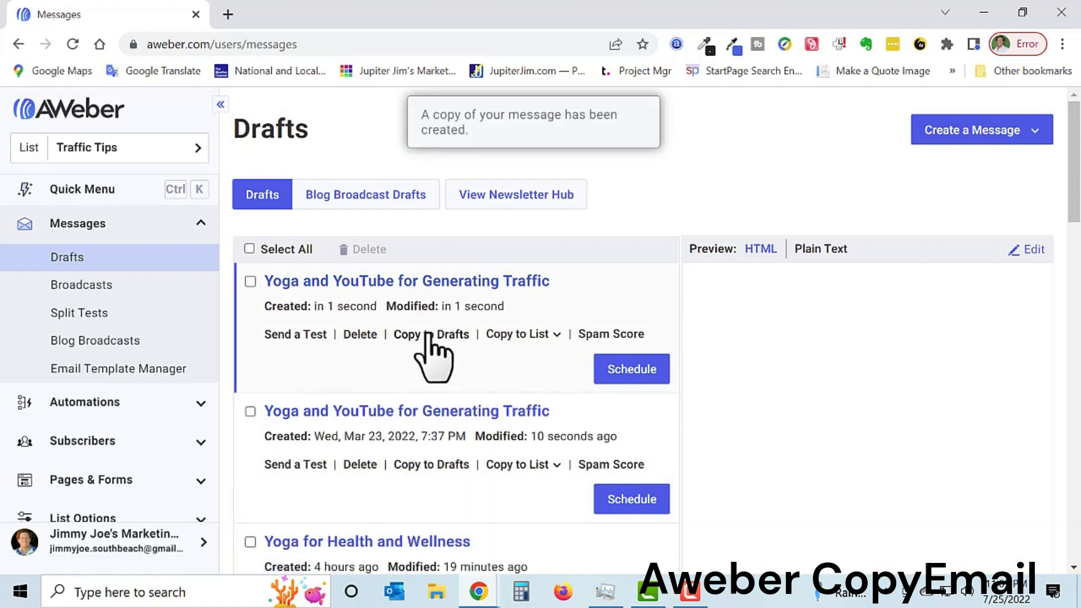
click(429, 336)
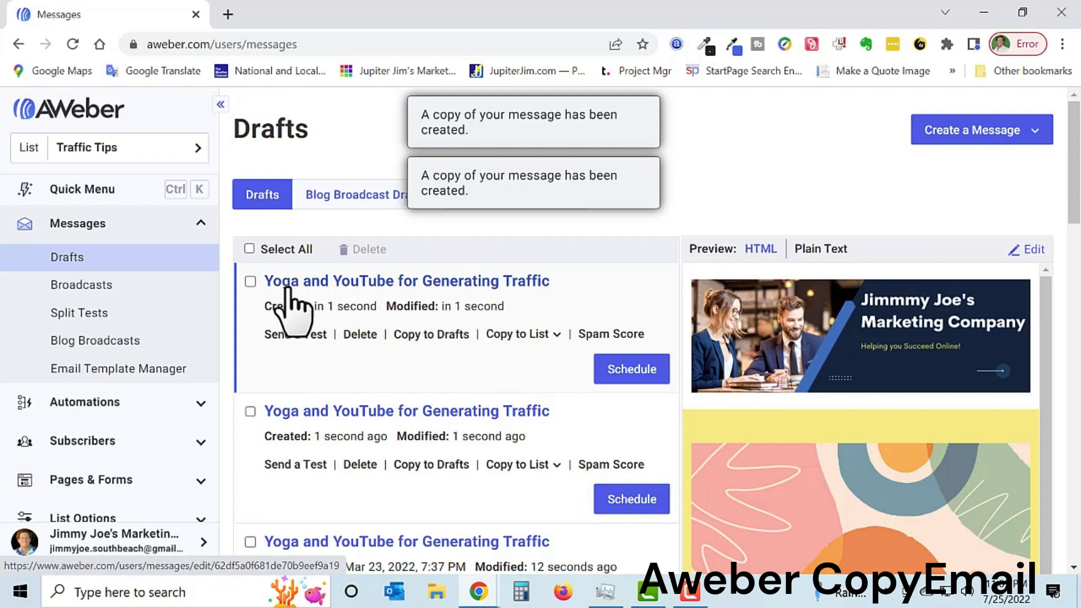
click(350, 337)
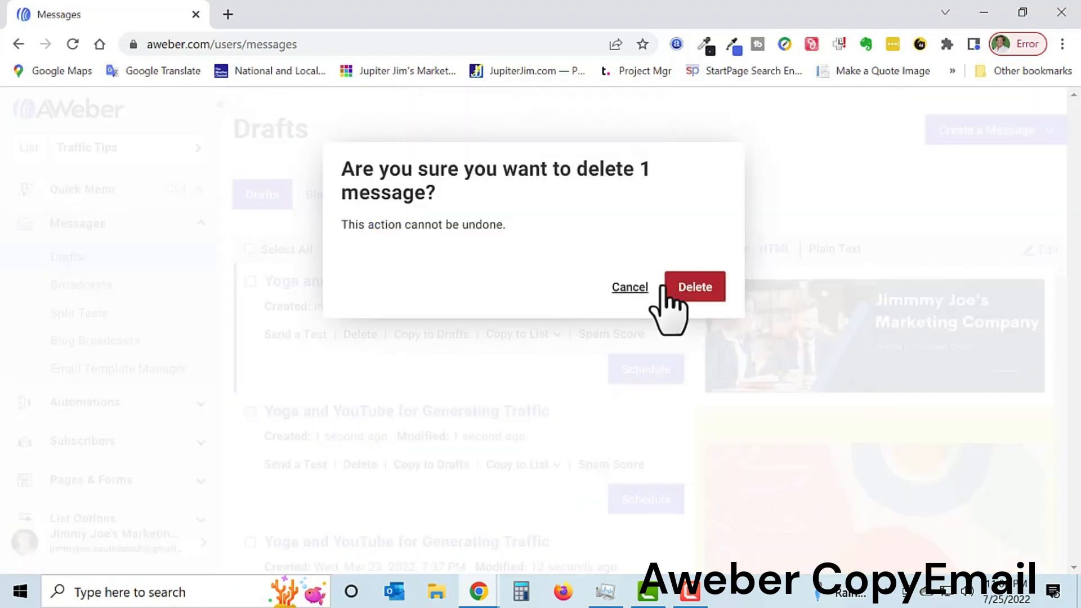
click(691, 287)
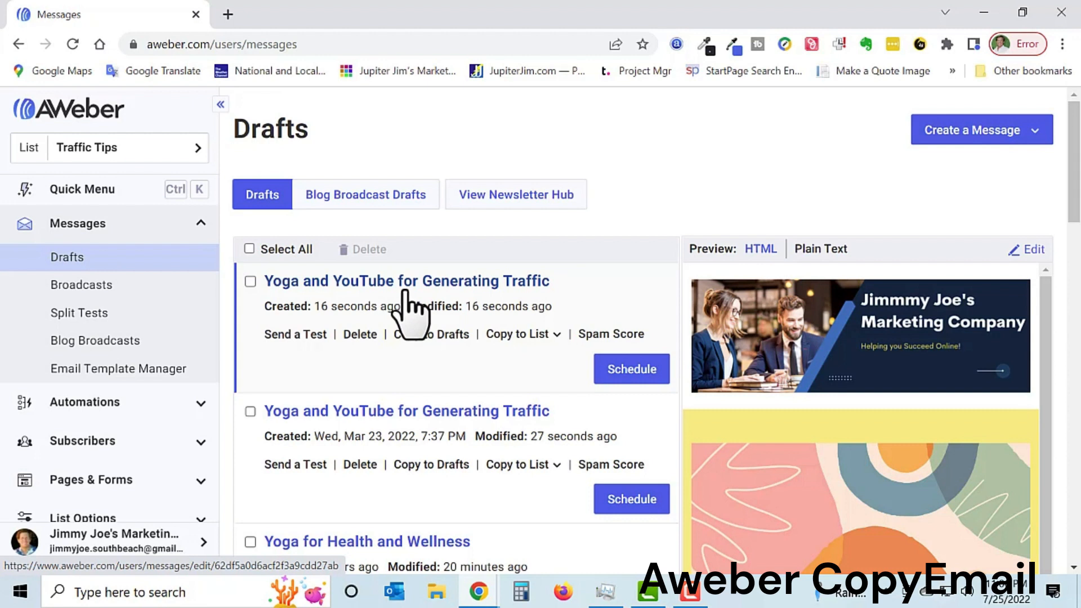
- Open the newest copy of the message and change its subject to "Pilates and YouTube for Generating Traffic"
click(388, 283)
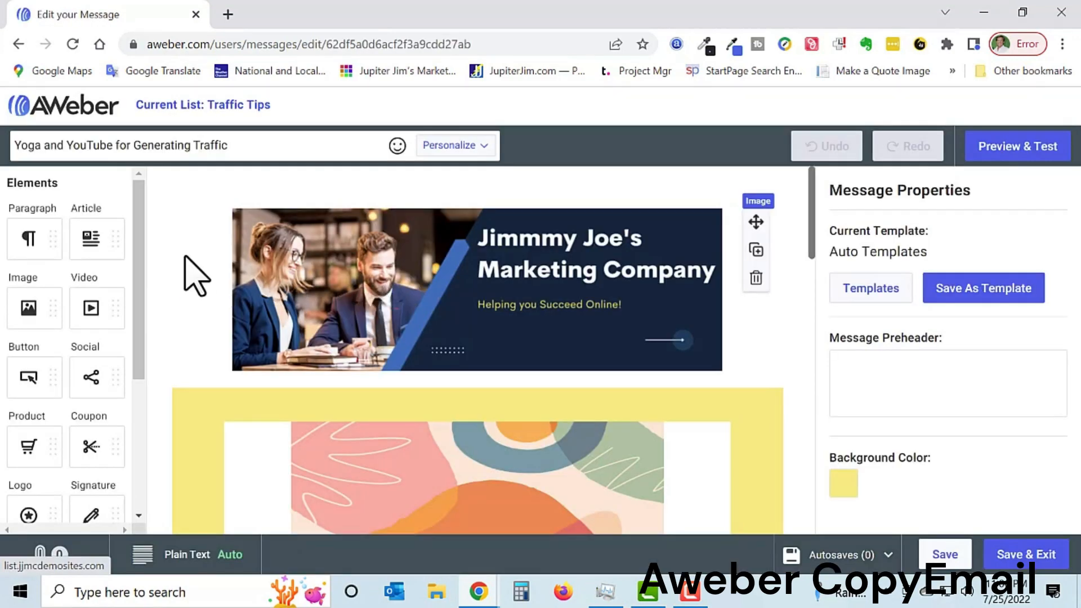
click(72, 151)
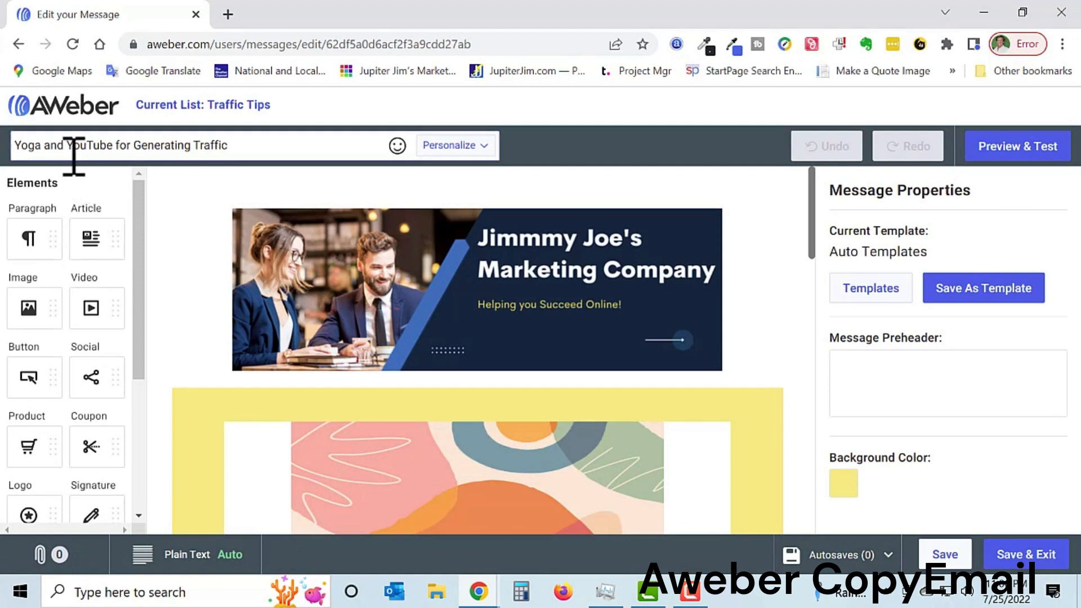
double_click(30, 146)
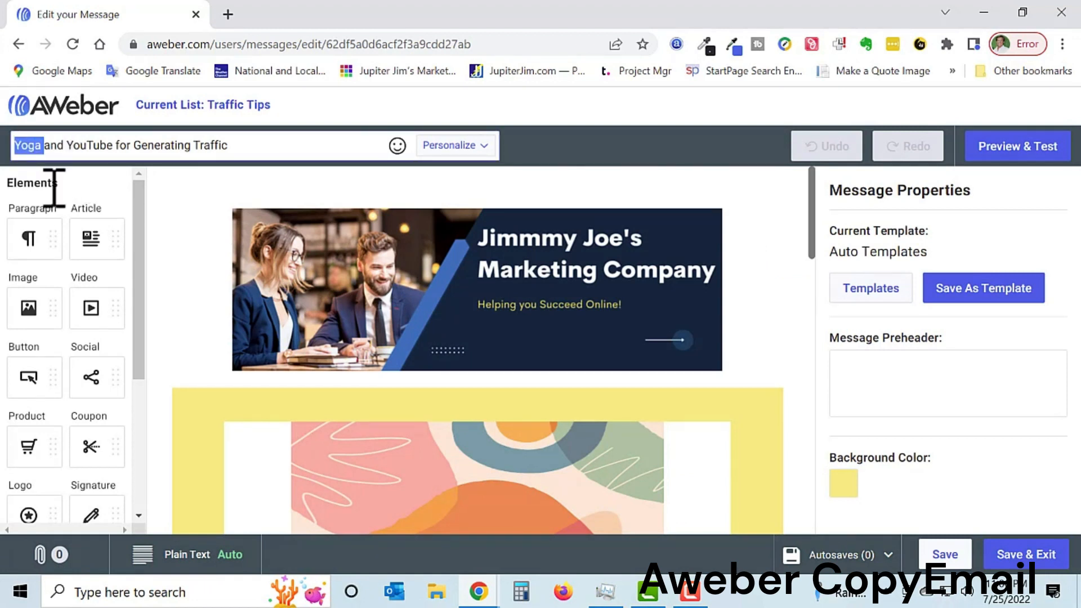
text(Pilats)
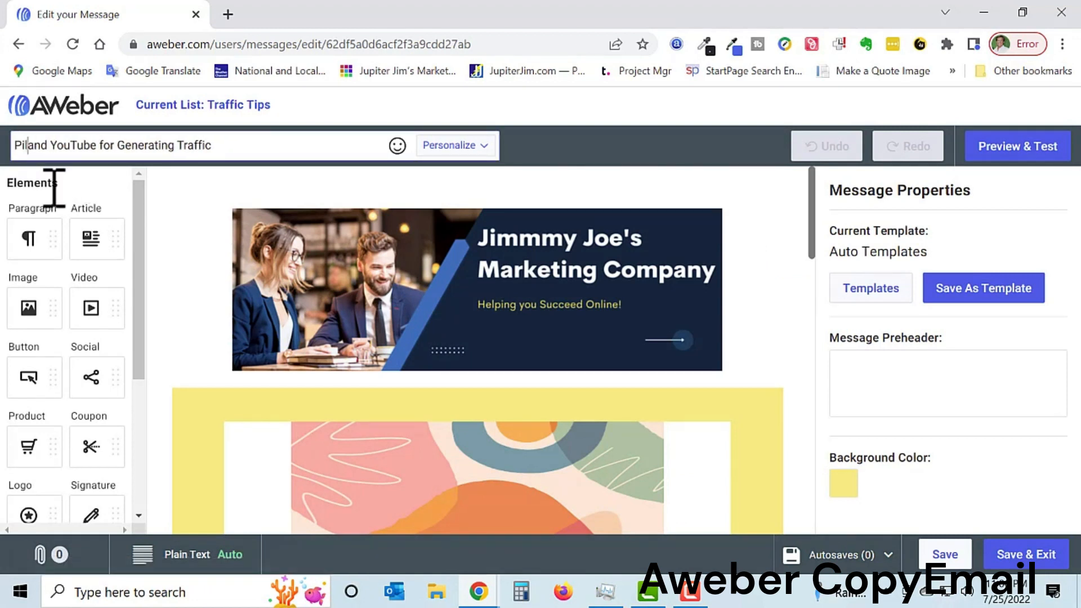
key(BackSpace)
text(es)
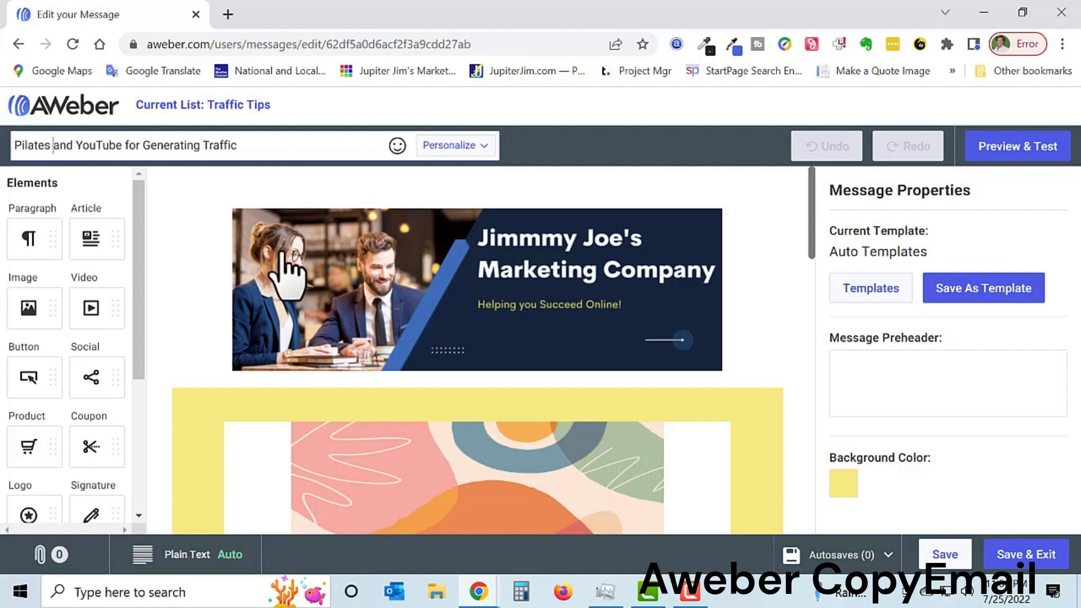
- Delete the row with the left-aligned "MANTRA Wellness Magazine" heading below the abstract image
scroll(542, 321, down, 5)
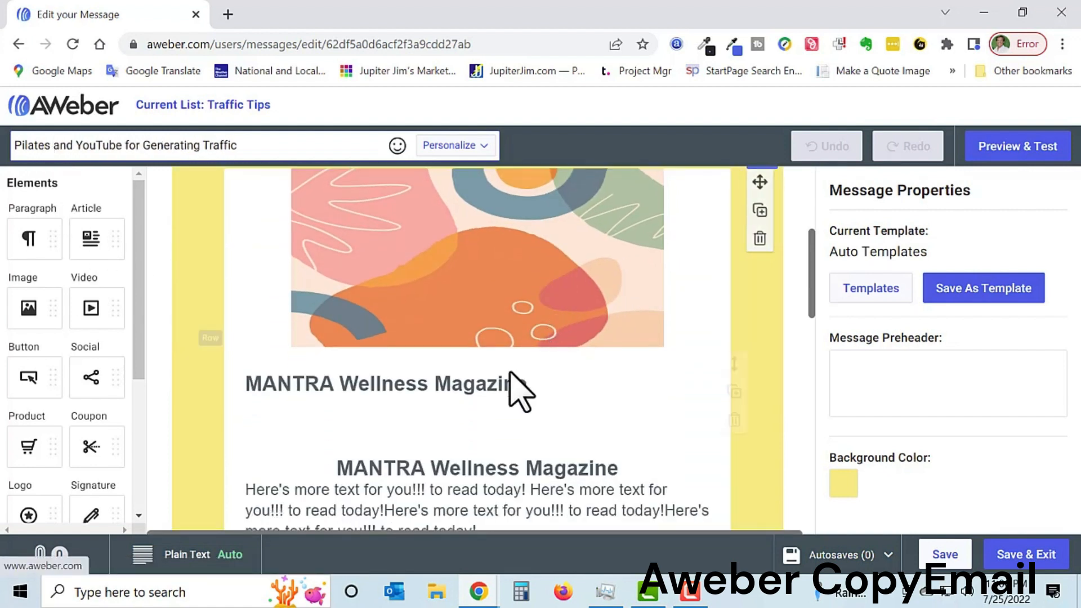
scroll(515, 383, down, 2)
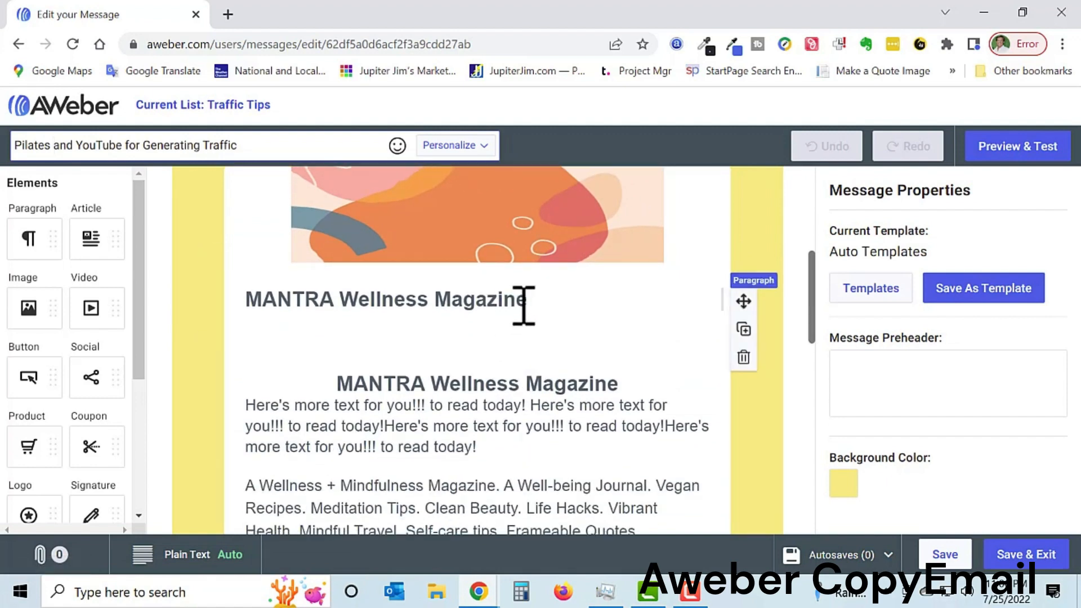
click(523, 306)
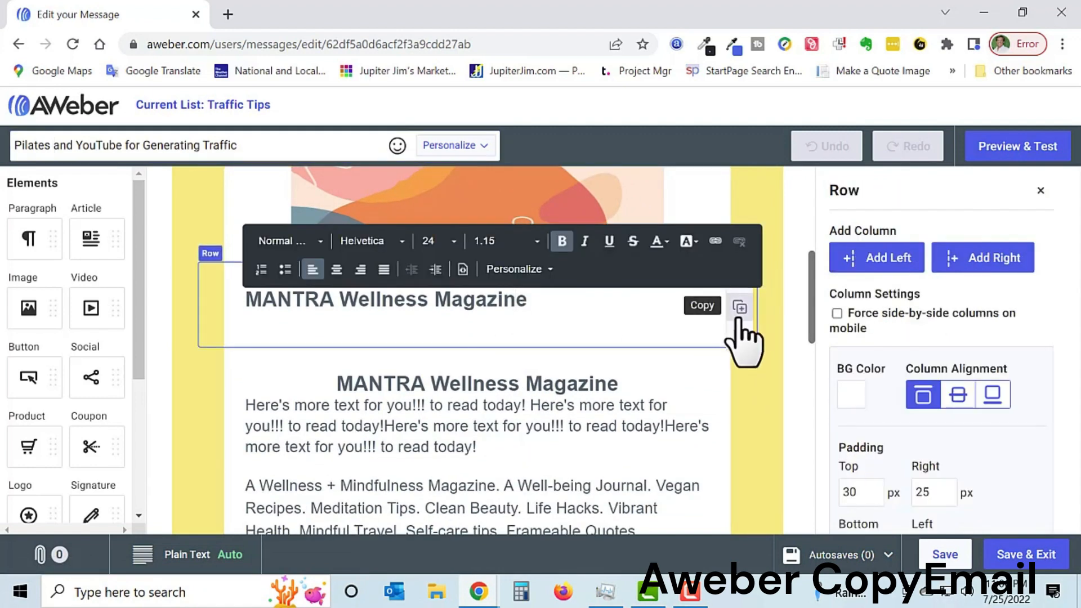
click(739, 336)
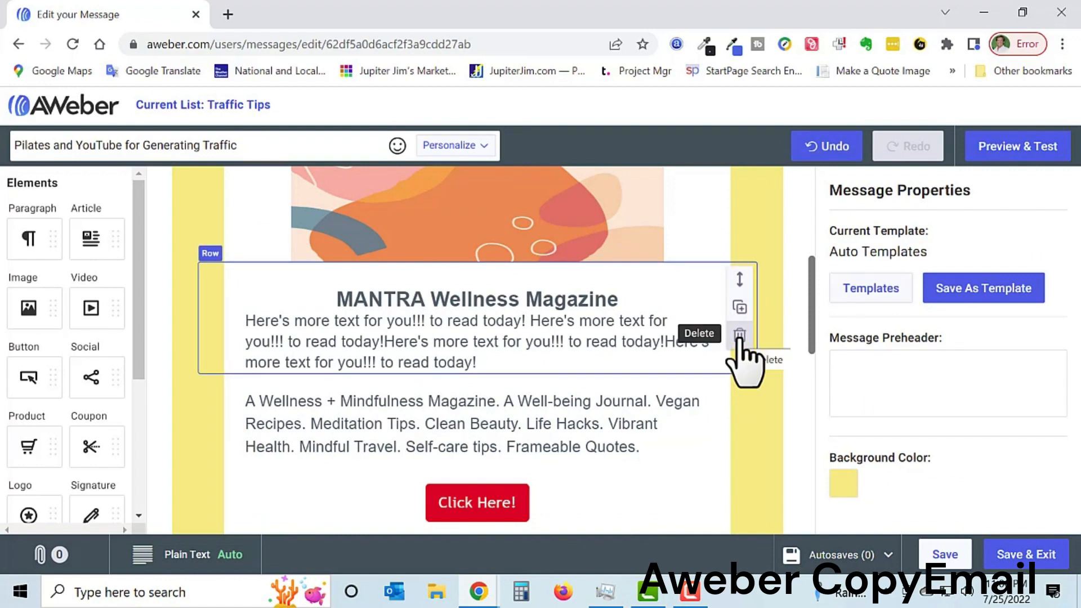
- Review the edited Pilates message from end to start, save it, and exit to the drafts
scroll(698, 364, down, 9)
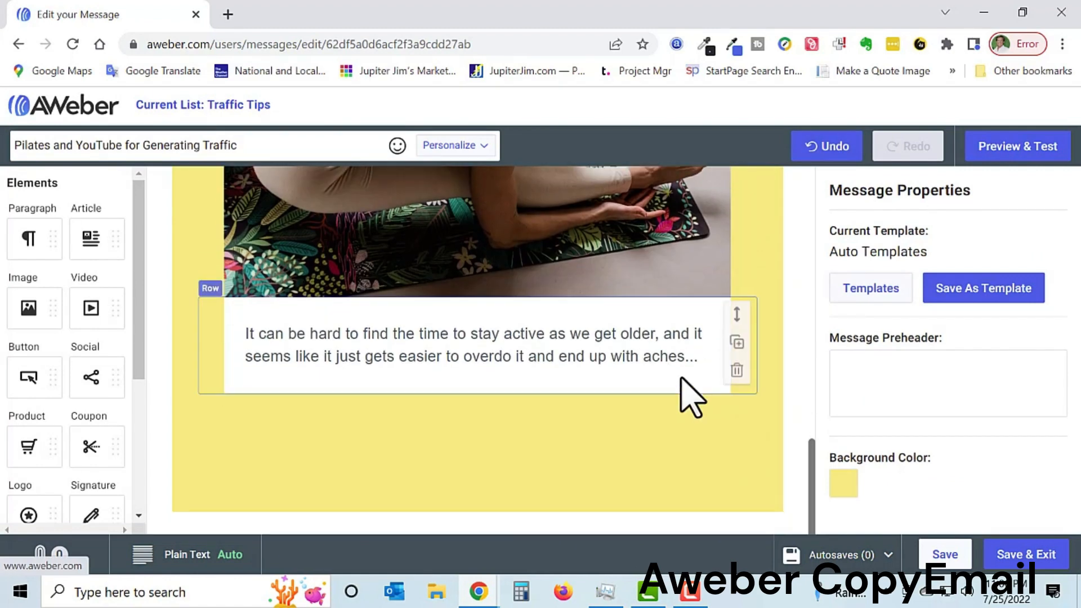
scroll(680, 377, up, 8)
scroll(684, 393, up, 5)
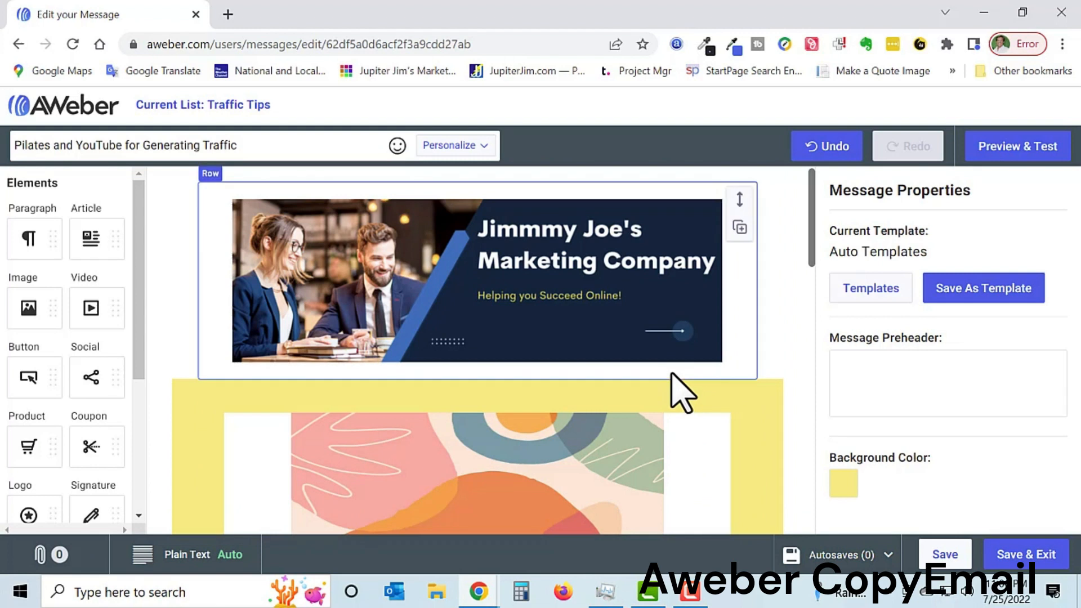
scroll(683, 390, down, 3)
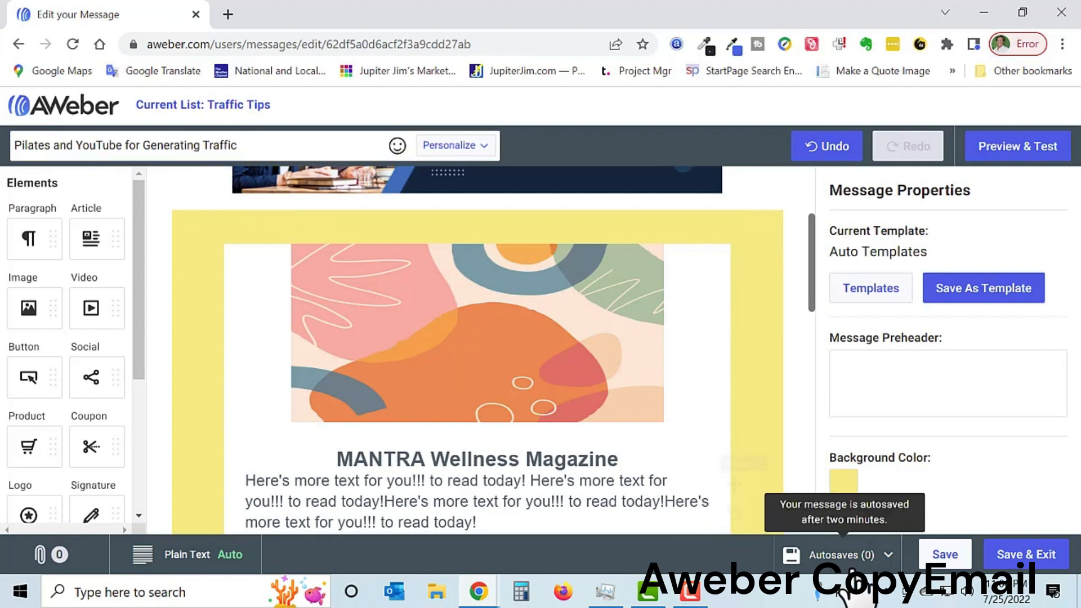
click(1024, 562)
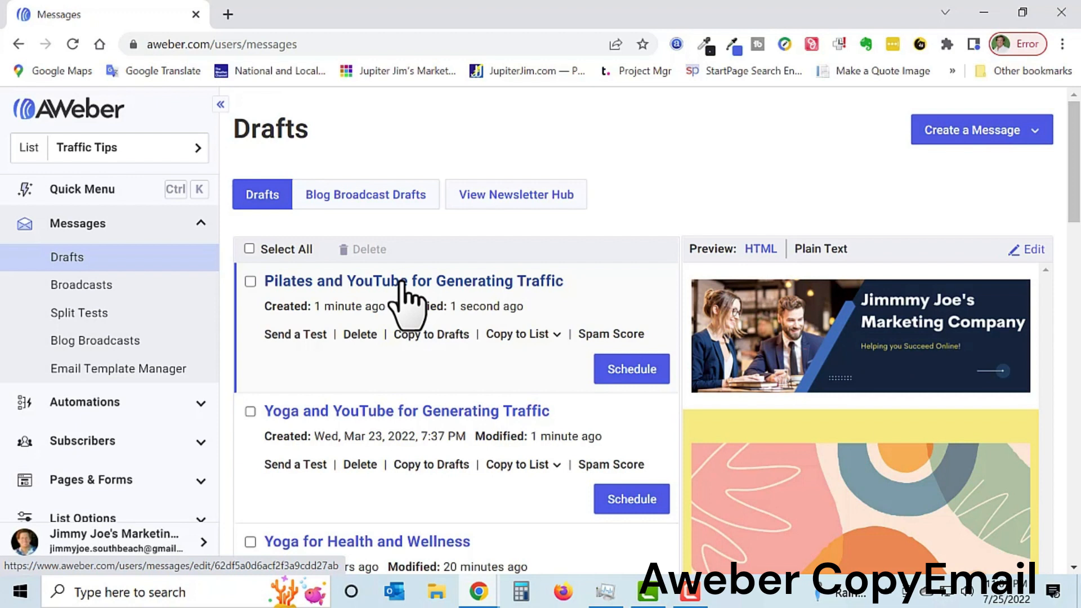
- Copy the "Pilates and YouTube for Generating Traffic" message to drafts, and also to the "Anti-Anxiety Report" list
click(424, 337)
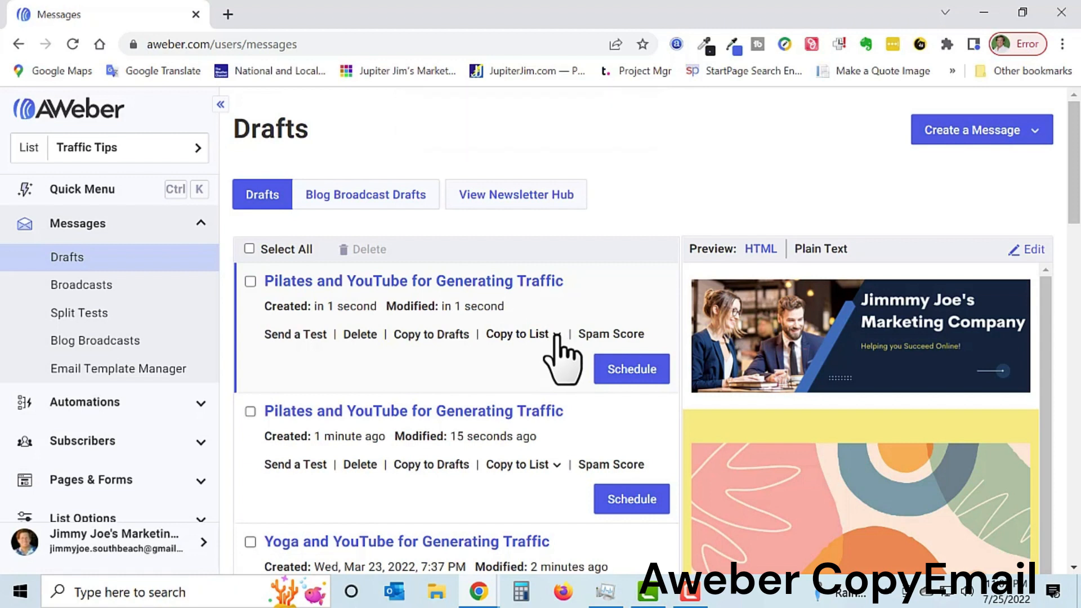
click(556, 336)
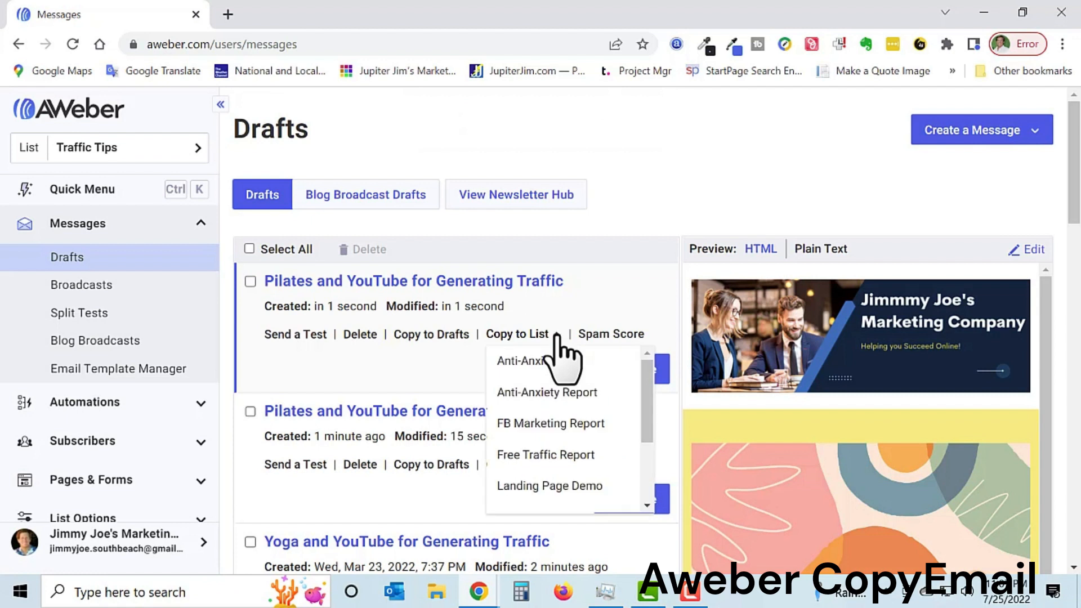
click(540, 392)
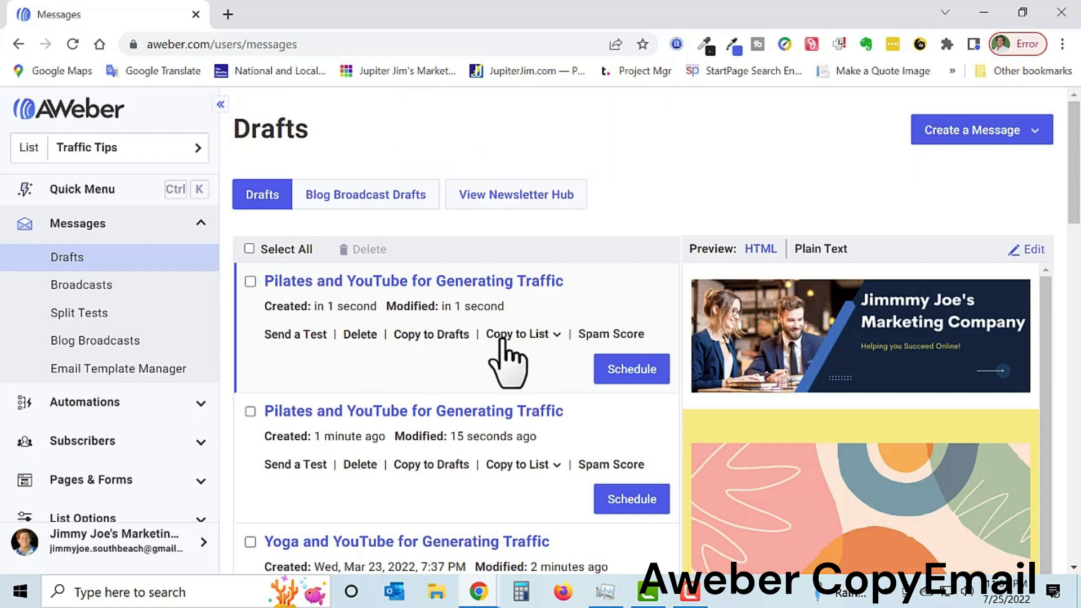
- Open the Spam Score help article for the Pilates message, skim it, and return to the drafts
click(609, 335)
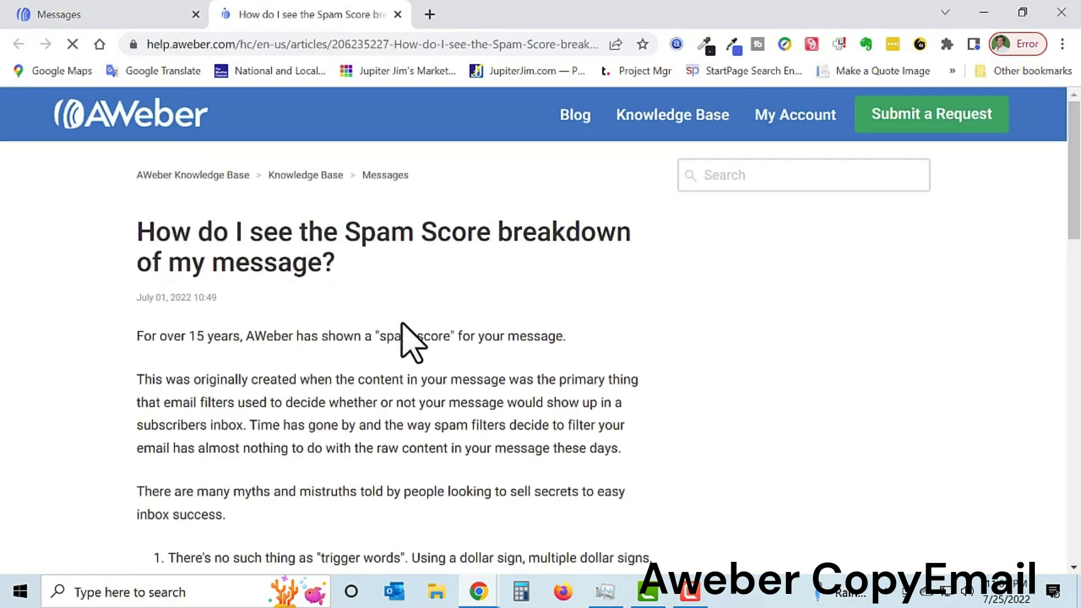
scroll(141, 242, down, 9)
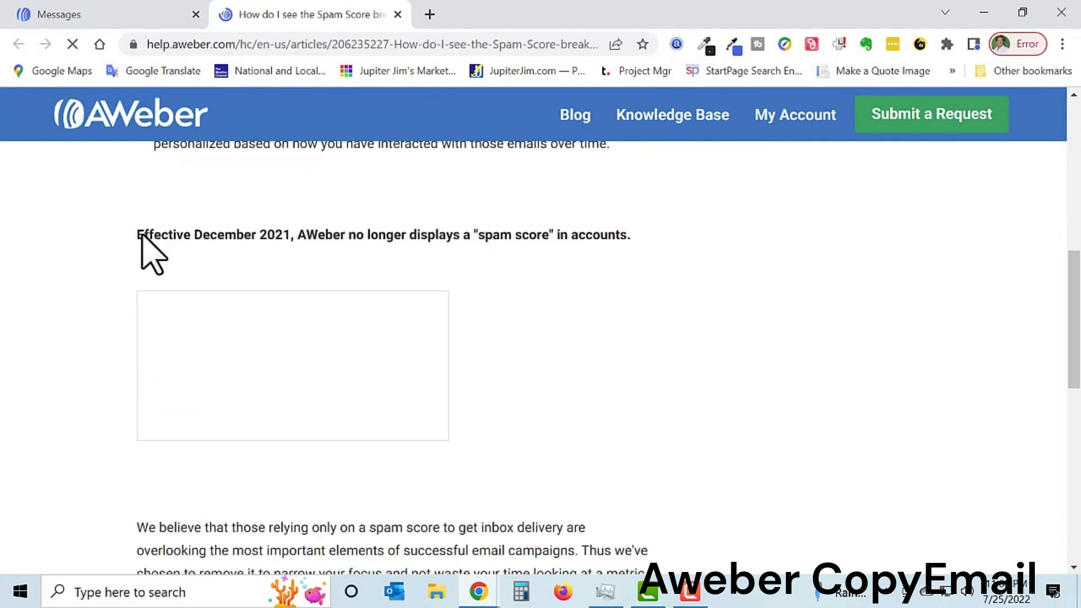
scroll(146, 242, up, 10)
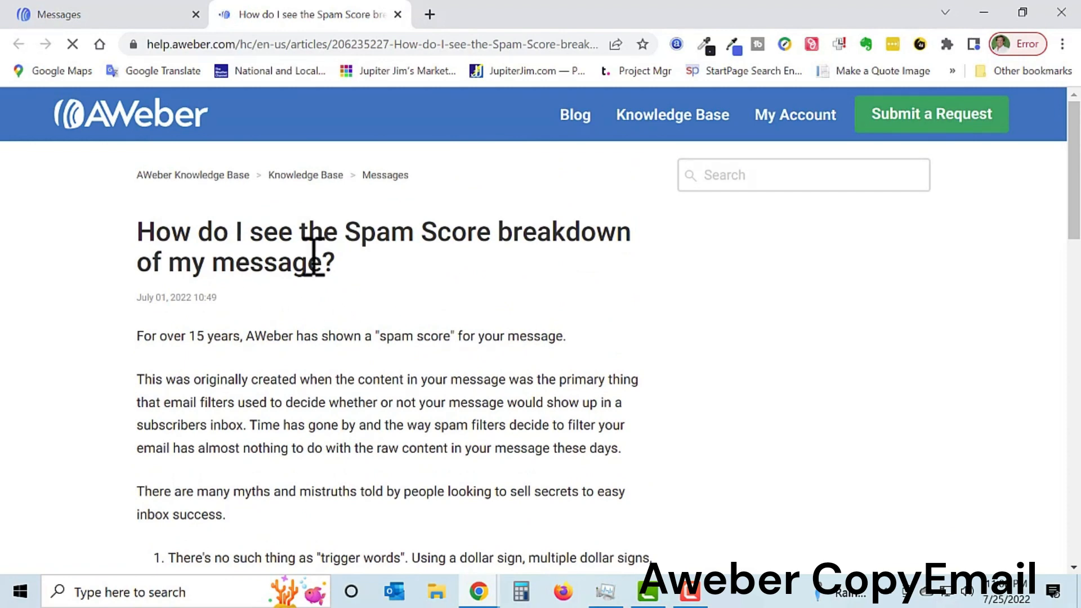
scroll(337, 309, down, 9)
scroll(352, 315, up, 9)
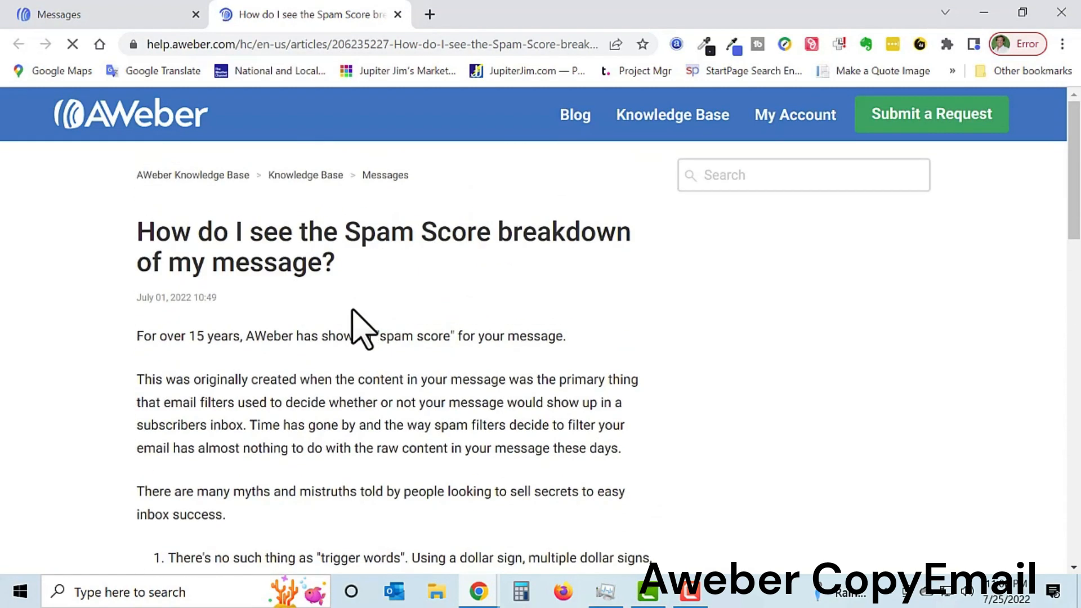
click(99, 16)
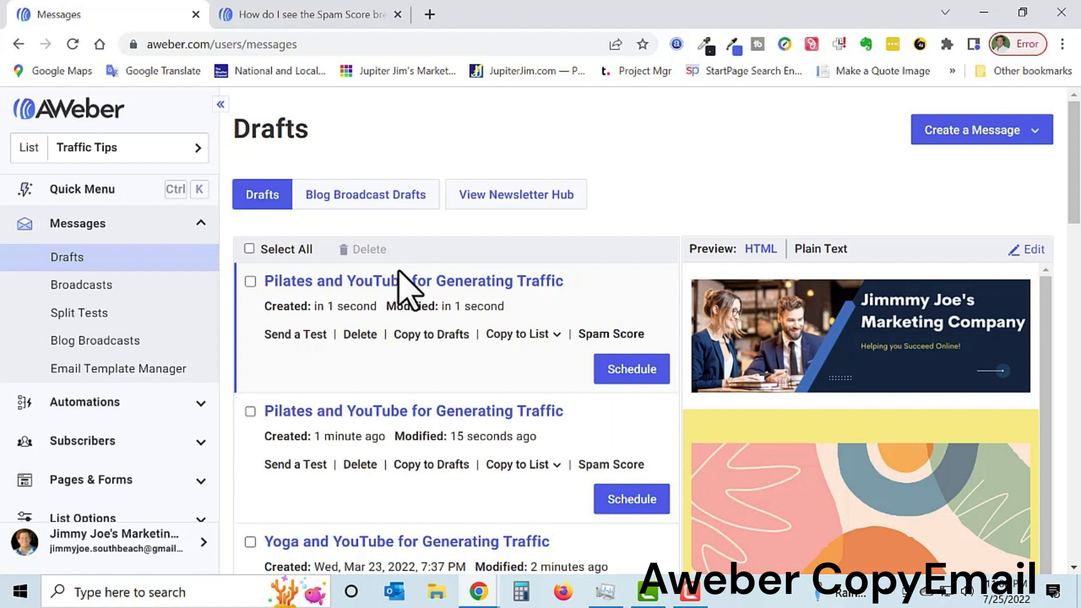
- Copy the sent broadcast "How to Stay Focused (test email only)" to drafts and to the "Anti-Anxiety Report" list
click(68, 291)
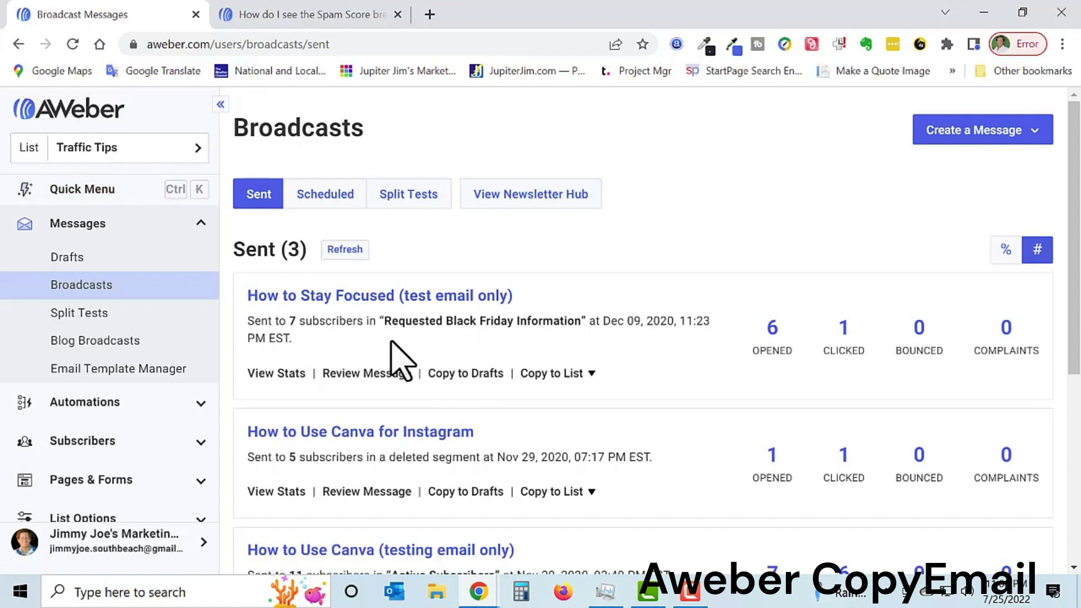
click(460, 376)
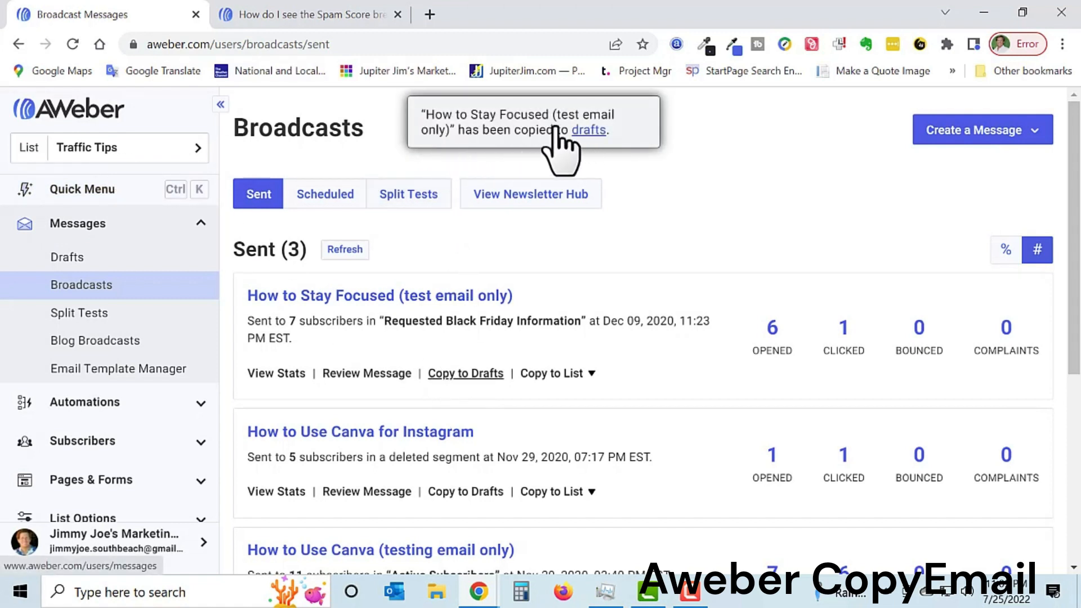
click(589, 376)
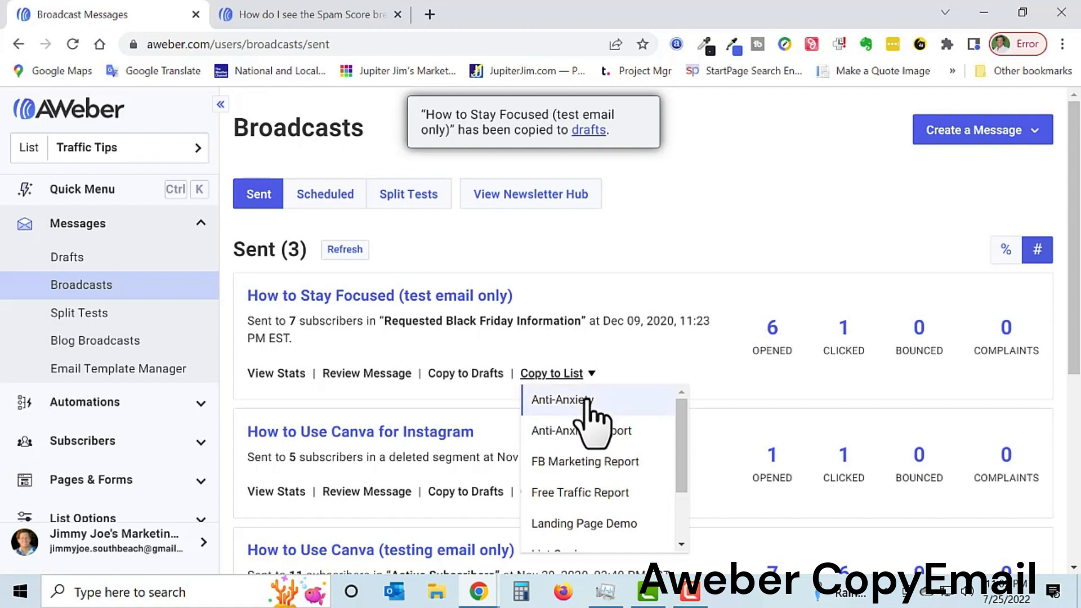
click(594, 431)
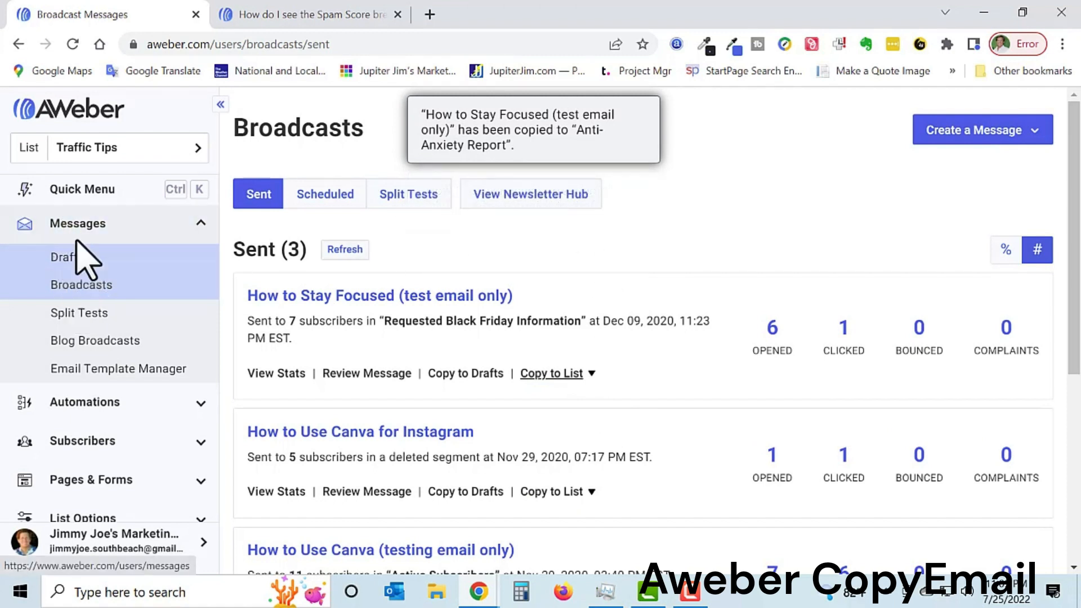
- Switch to the "Anti-Anxiety Report" list and check its drafts for the copied messages
click(133, 168)
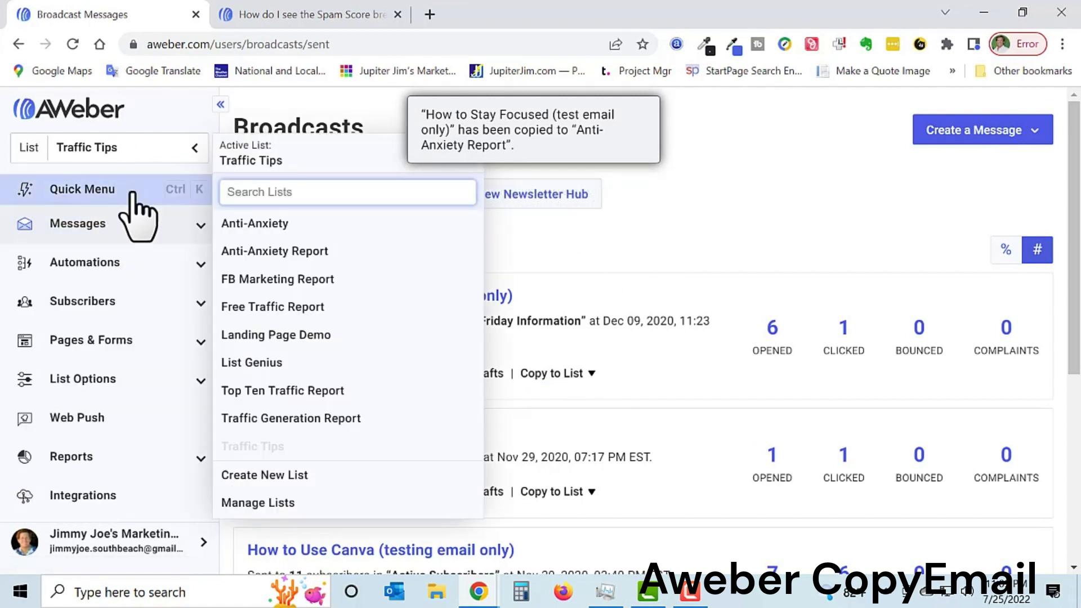
click(279, 254)
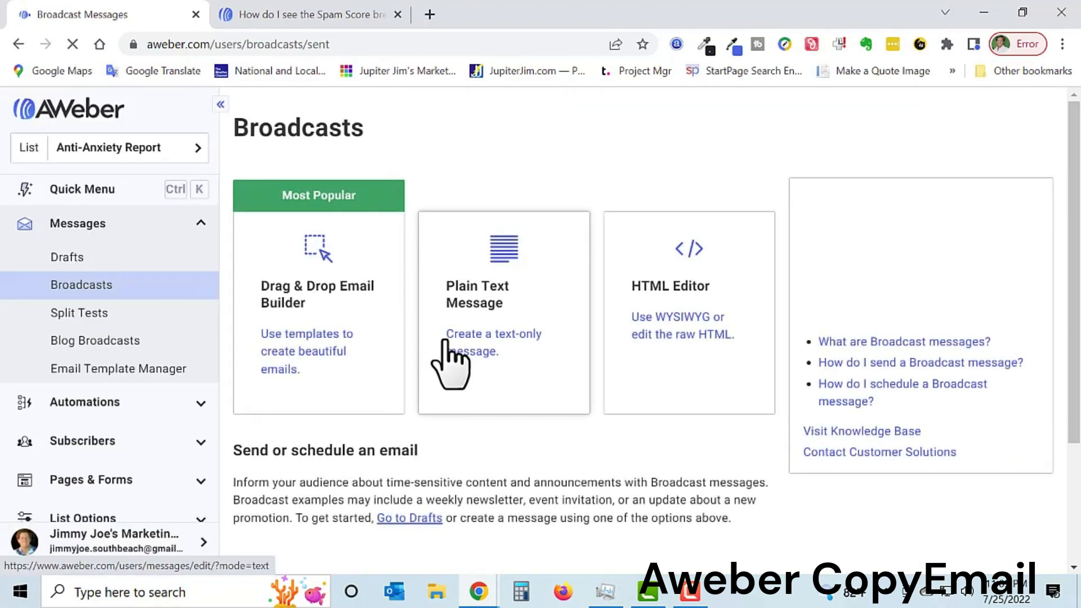
scroll(453, 359, down, 3)
click(73, 260)
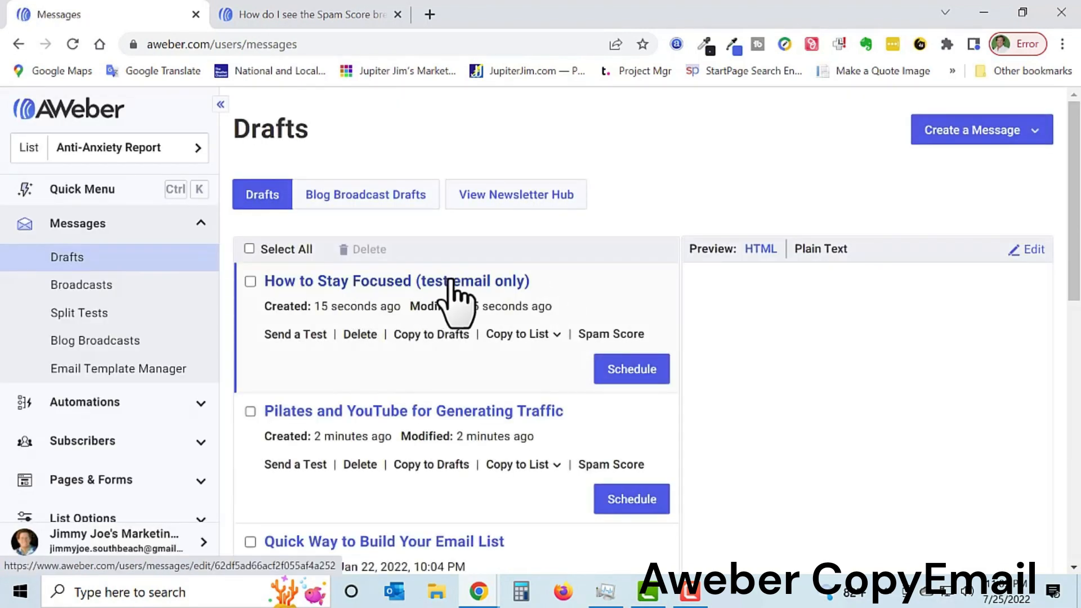
scroll(516, 309, down, 1)
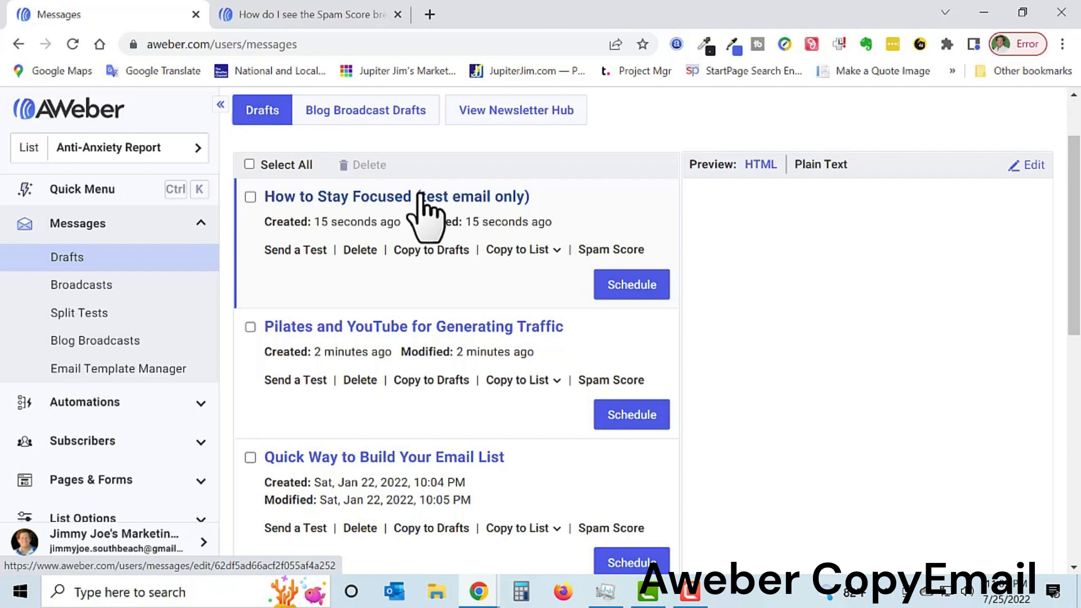
- Switch back to the "Traffic Tips" list and look through its drafts for the copied messages
click(110, 148)
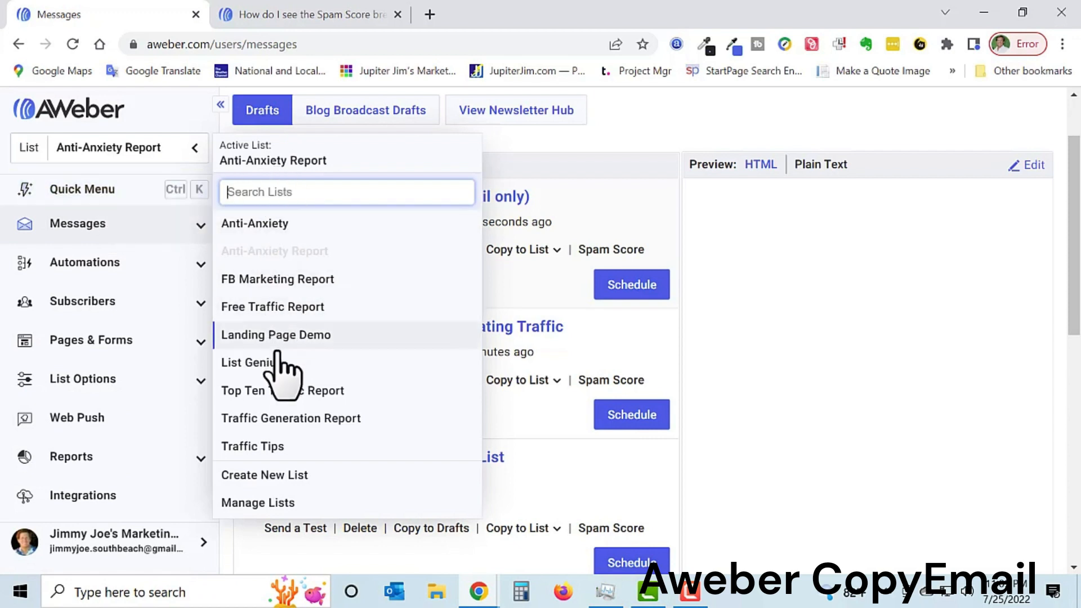
click(267, 446)
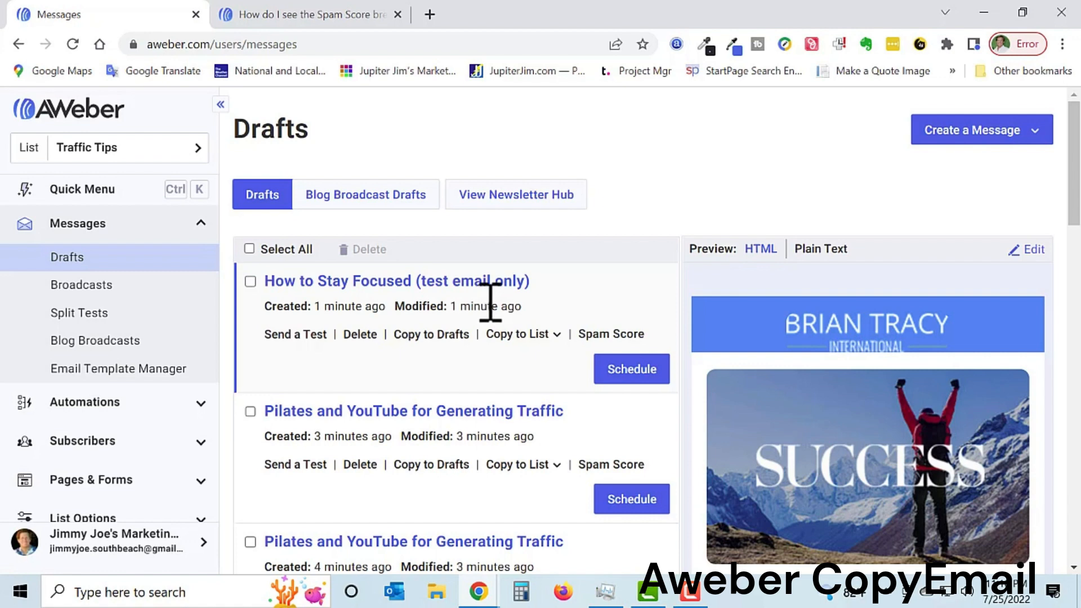
scroll(447, 349, down, 5)
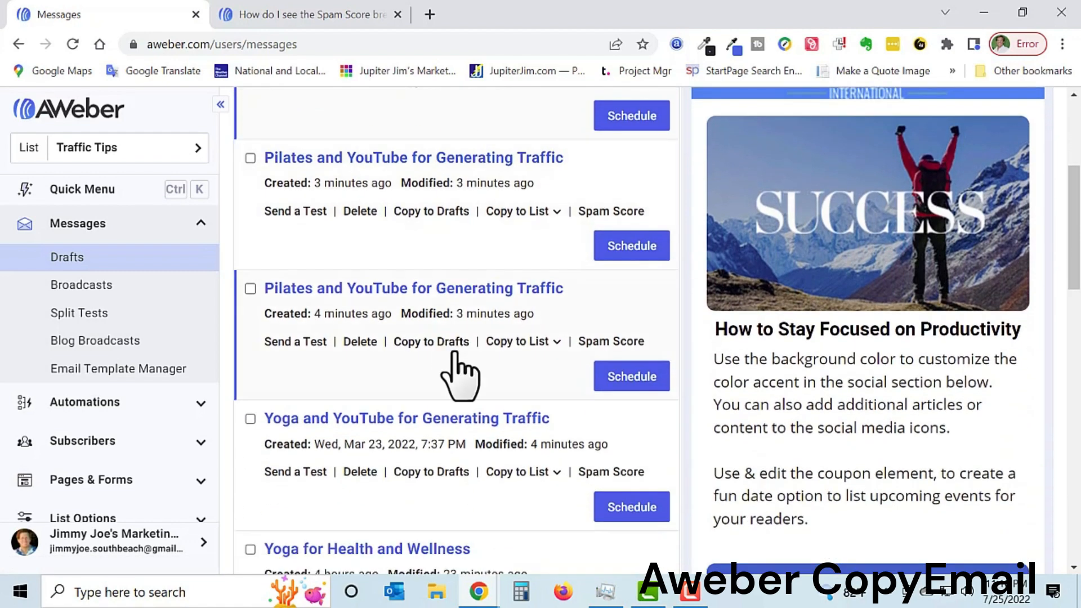